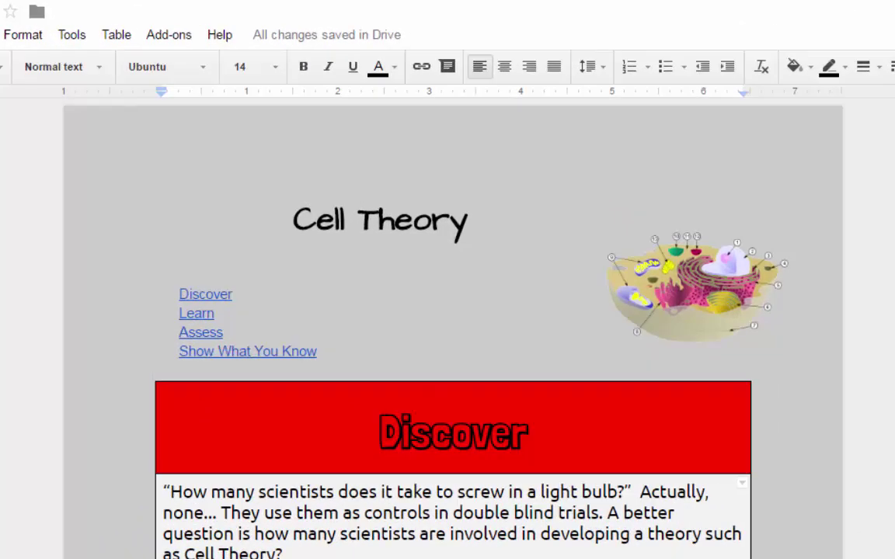
Step: Open the Cell Theory link's TED-Ed lesson 'The wacky history of cell theory'
click(522, 392)
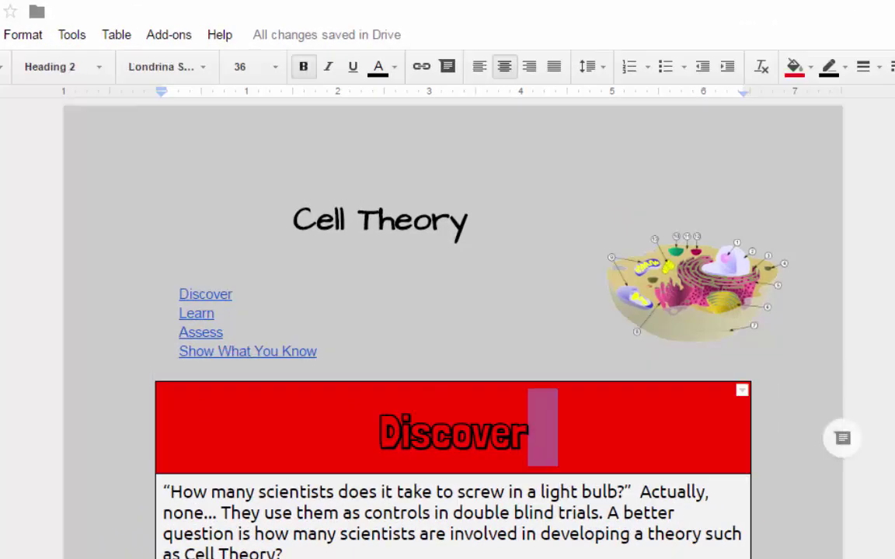
click(795, 370)
scroll(753, 398, down, 1)
scroll(754, 398, down, 3)
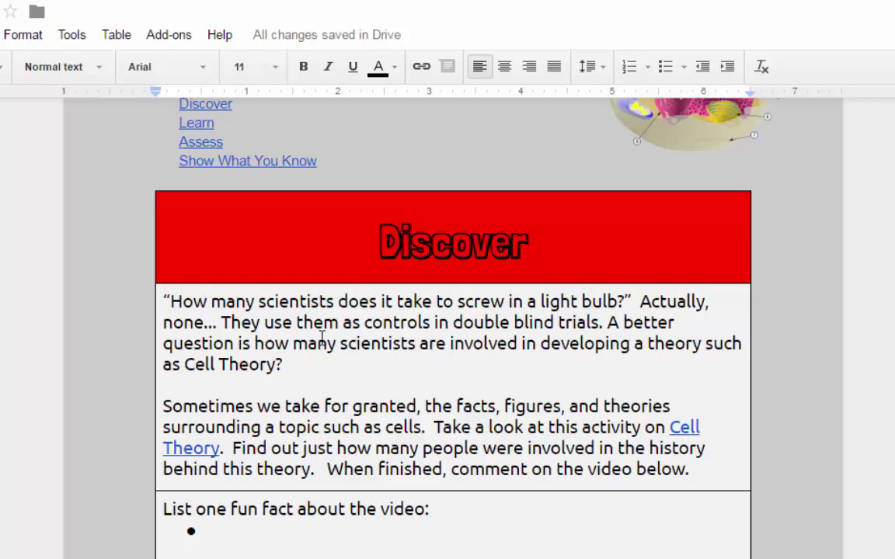
scroll(334, 367, down, 1)
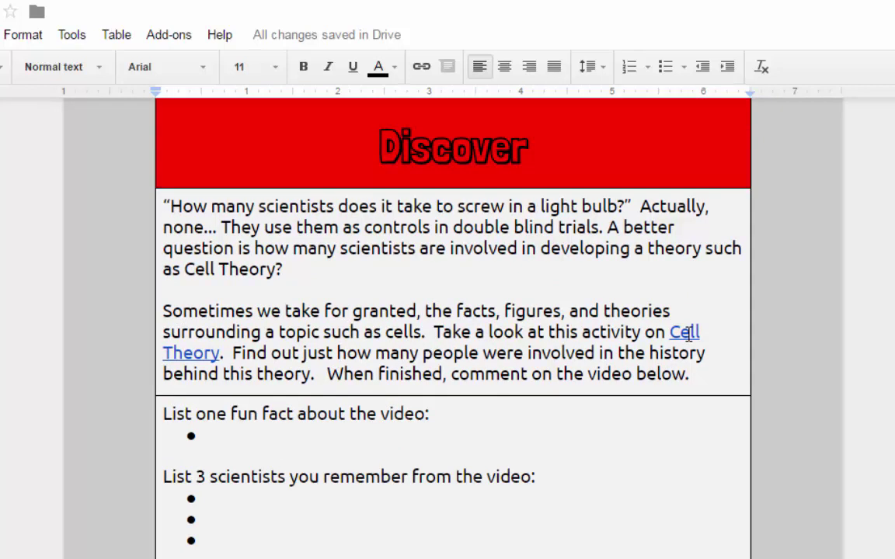
click(688, 334)
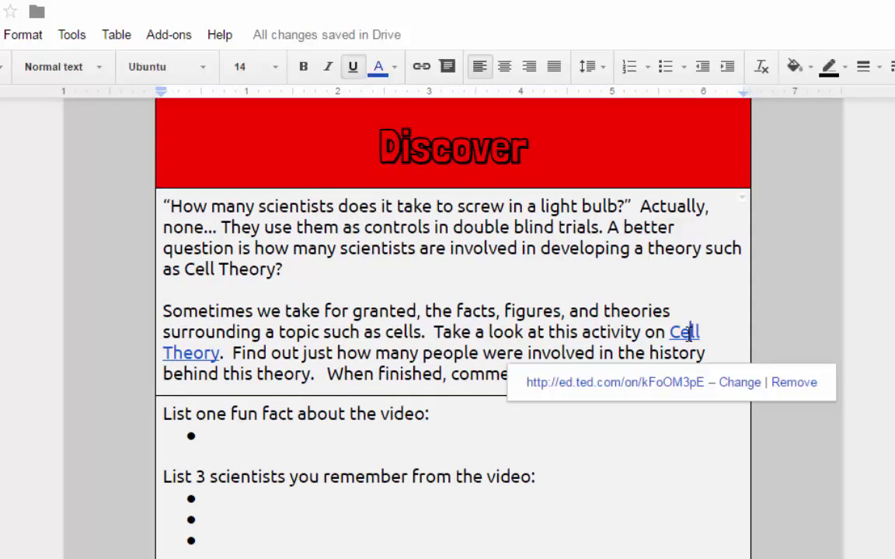
click(633, 382)
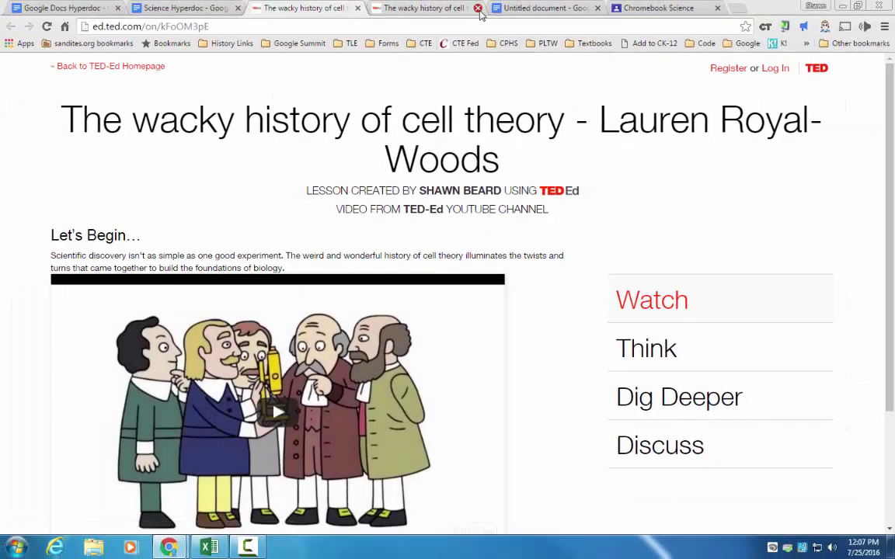
Step: Close the duplicate TED-Ed tab and show the lesson's Think, then Dig Deeper resources
click(476, 8)
scroll(676, 233, down, 2)
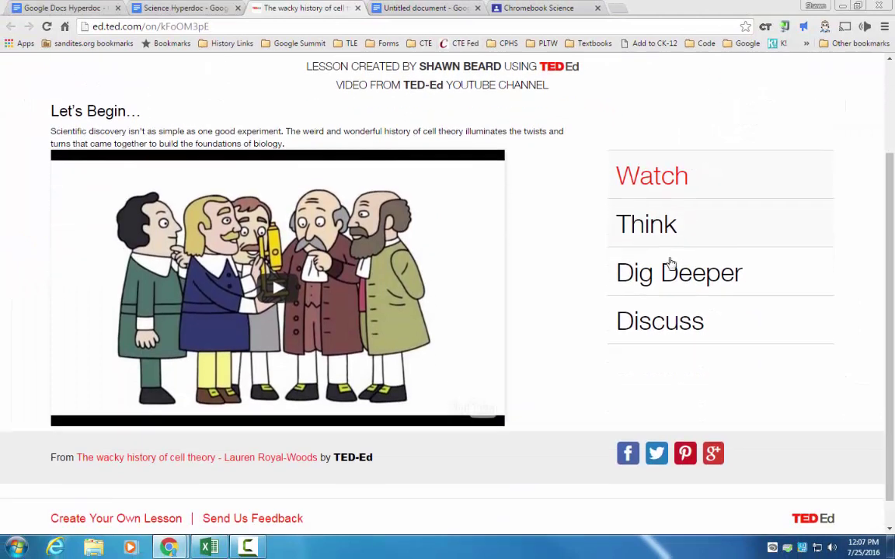
click(636, 226)
click(655, 374)
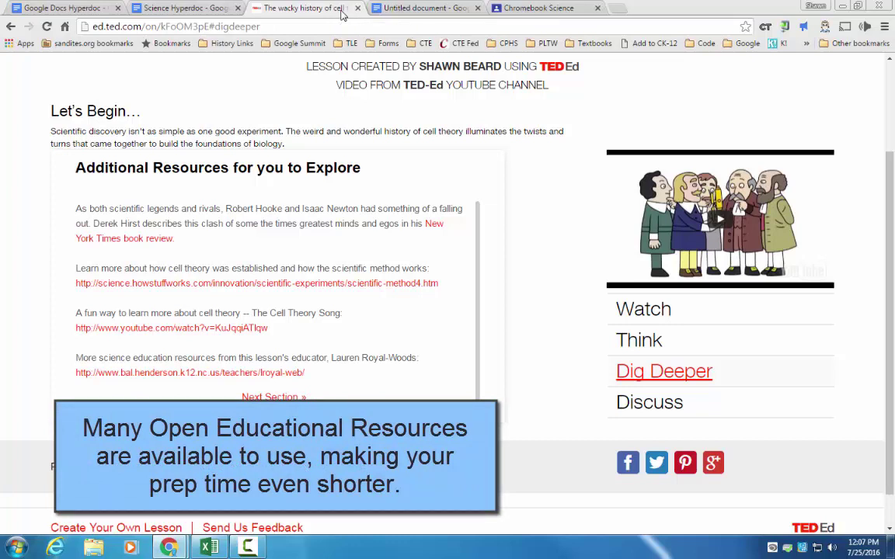
Step: Return to the Science Hyperdoc and scroll down past the fun facts and Notes box
click(173, 9)
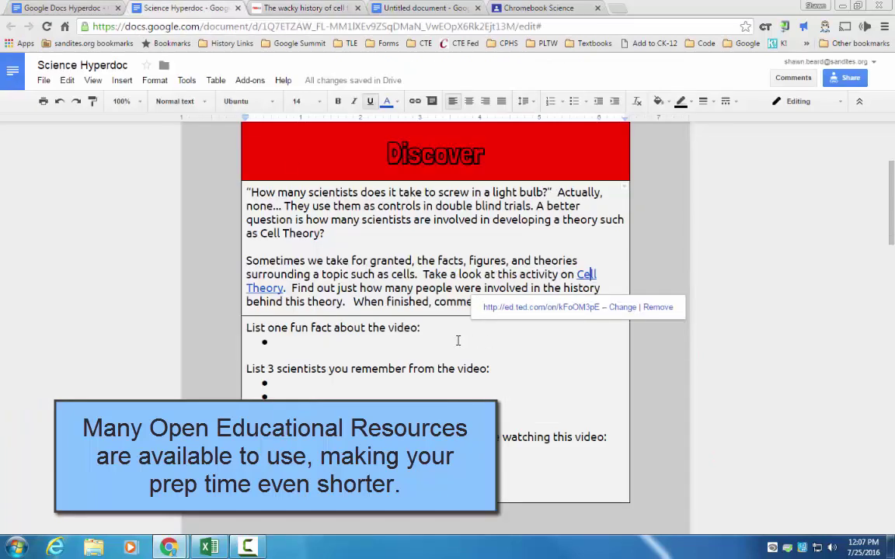
click(281, 342)
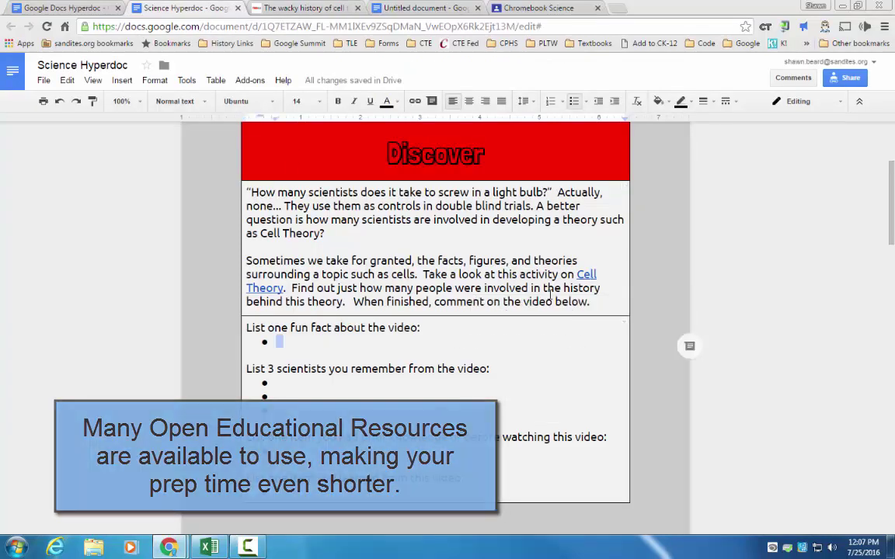
scroll(321, 283, down, 1)
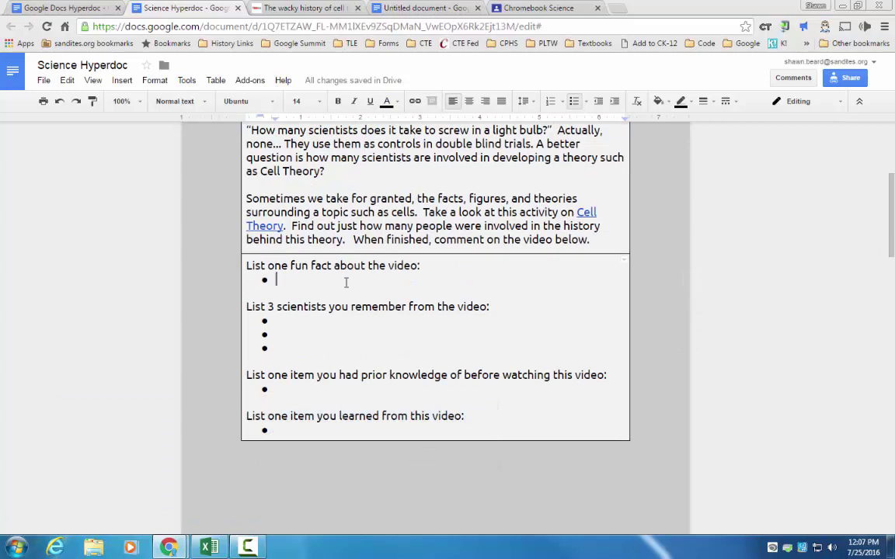
scroll(310, 264, down, 1)
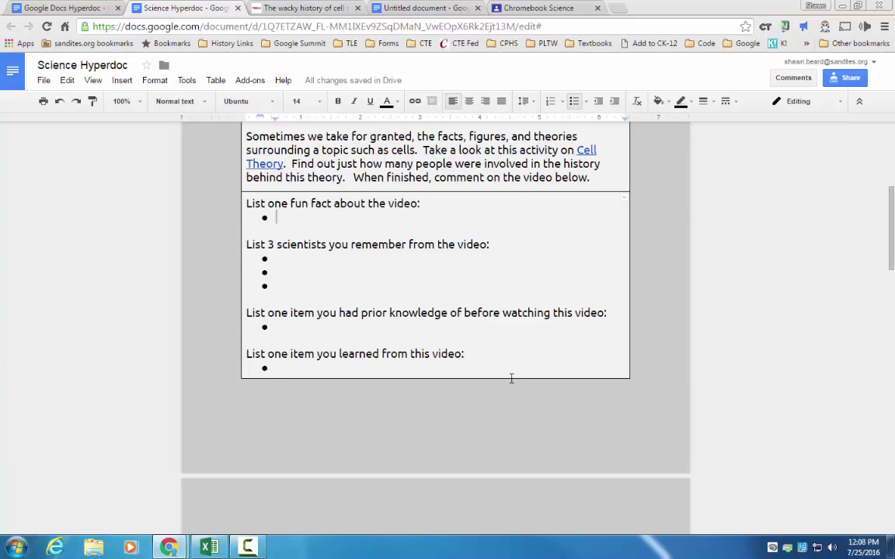
scroll(511, 378, down, 5)
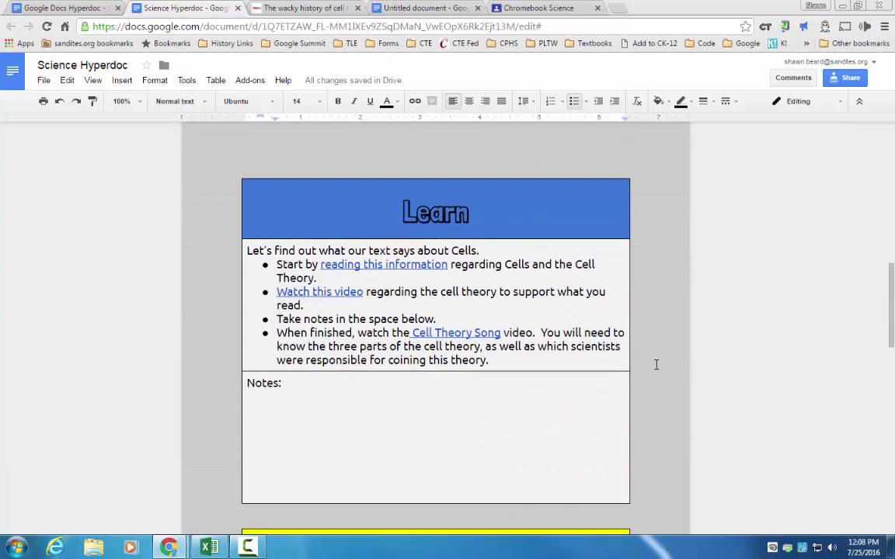
scroll(656, 364, down, 1)
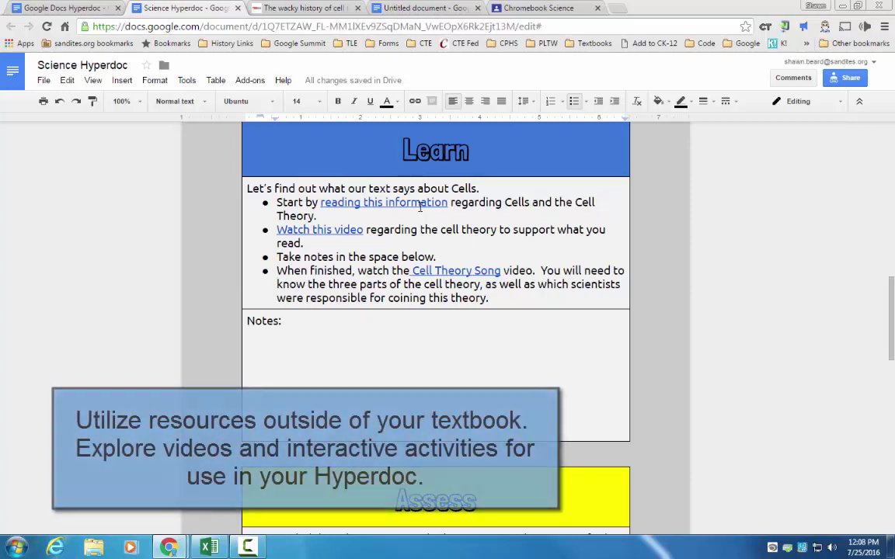
click(394, 372)
scroll(395, 372, down, 3)
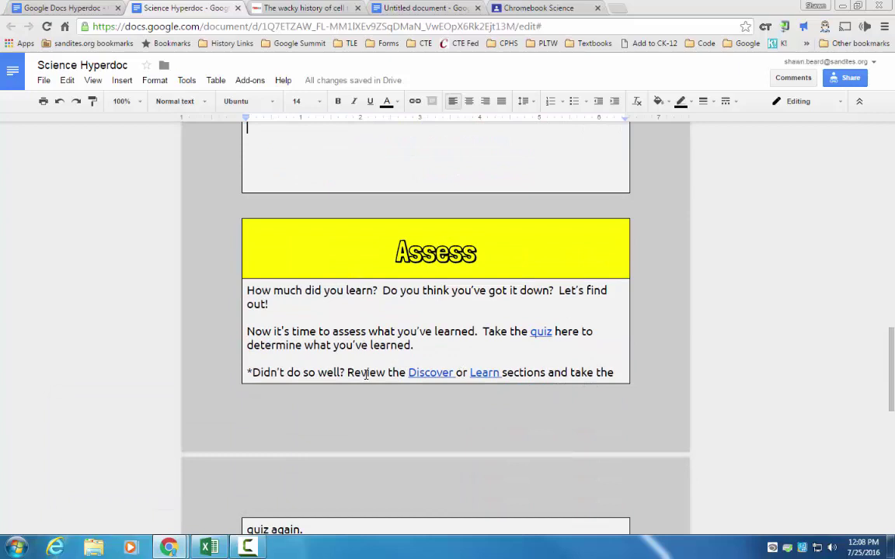
Step: Follow the Discover and Learn jump links, then reveal the Infographic link's Piktochart address
click(432, 373)
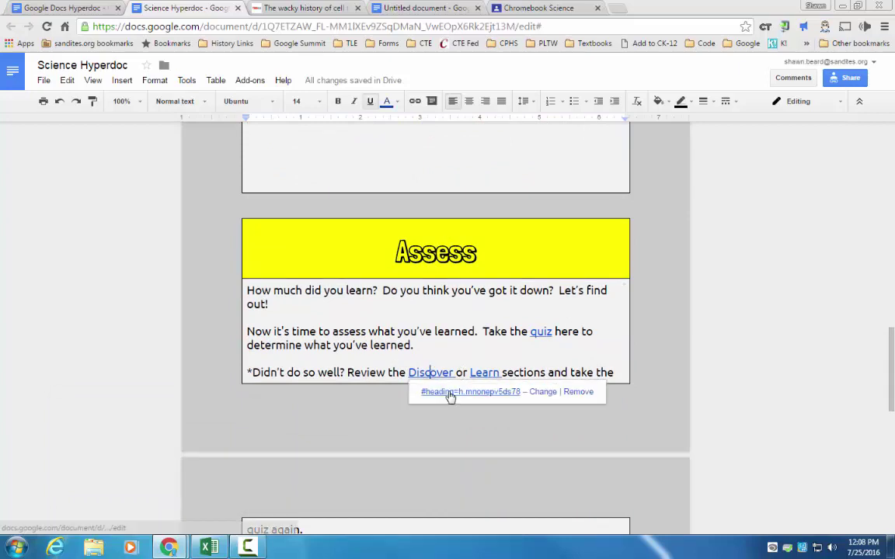
click(450, 394)
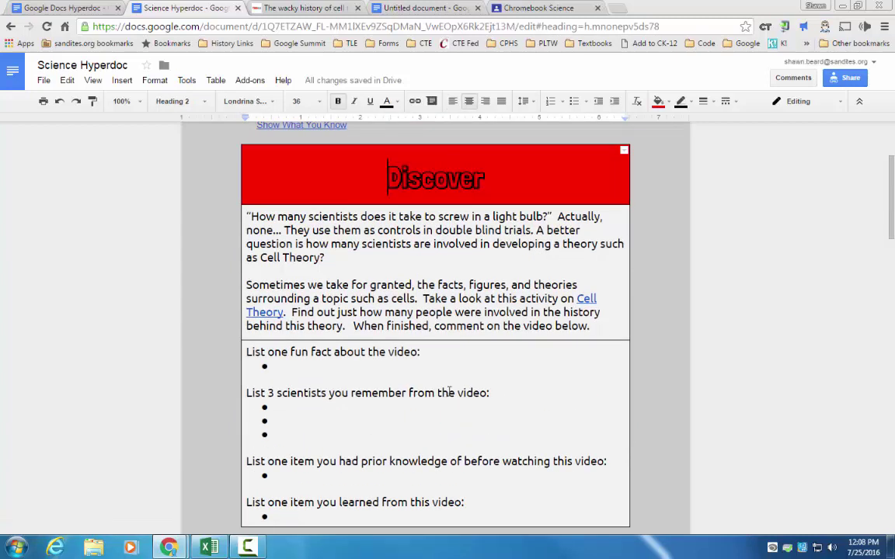
scroll(449, 390, down, 7)
scroll(449, 391, down, 5)
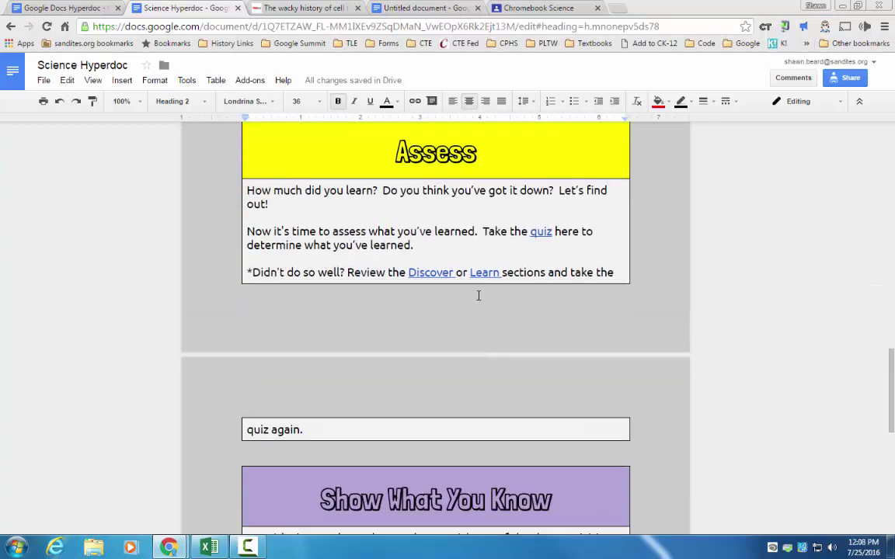
click(490, 272)
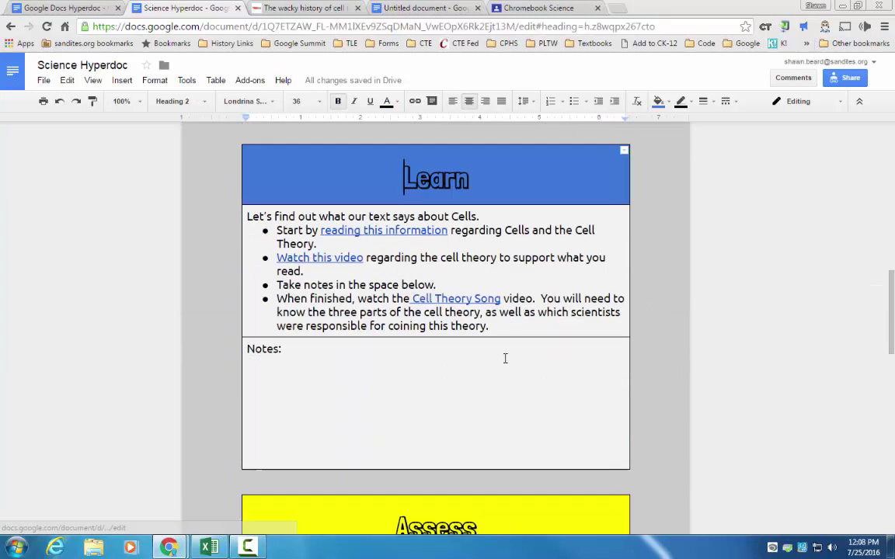
scroll(504, 358, down, 10)
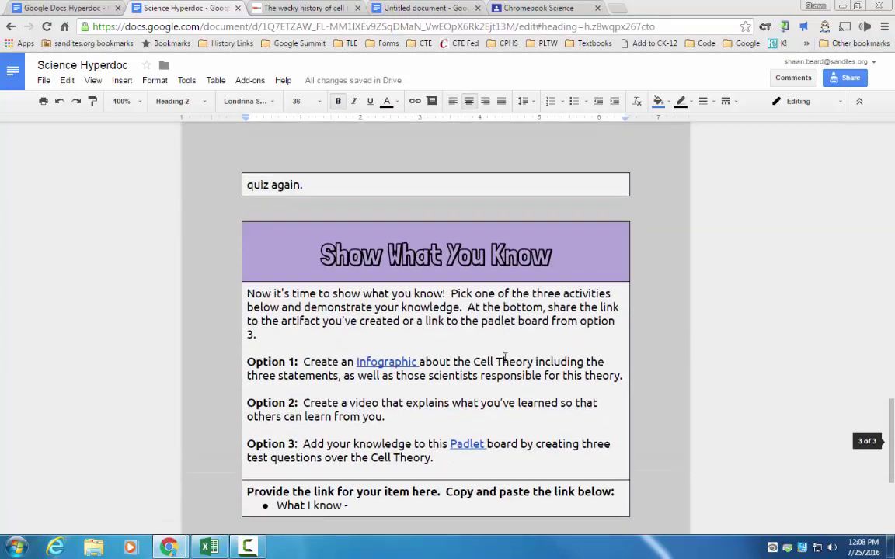
scroll(505, 358, down, 3)
scroll(480, 313, up, 1)
scroll(480, 313, up, 1)
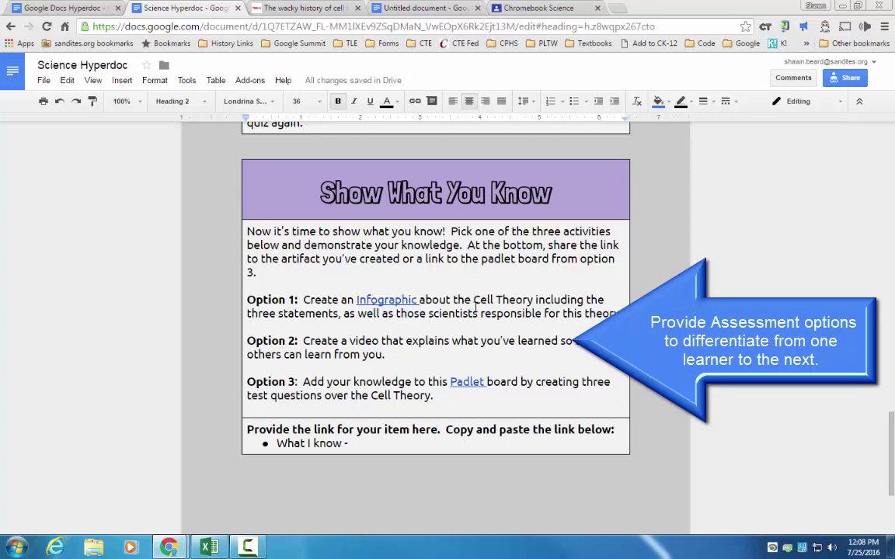
click(393, 300)
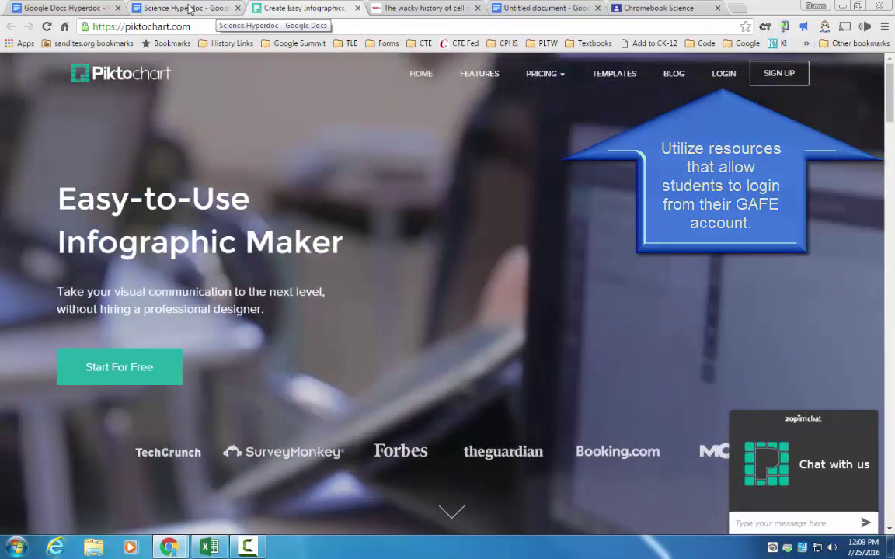
Step: View the Option 3 'Cell Theory' Padlet board, then close it to return to the hyperdoc
click(189, 9)
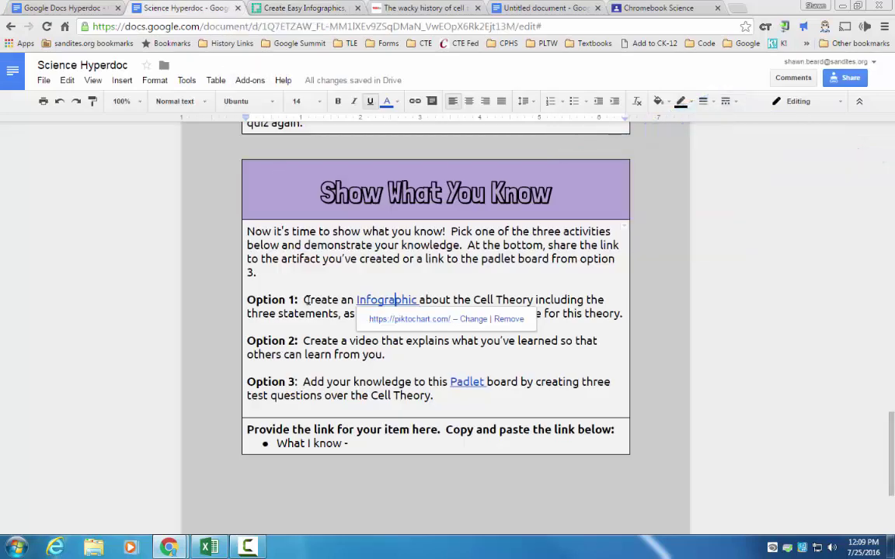
click(362, 354)
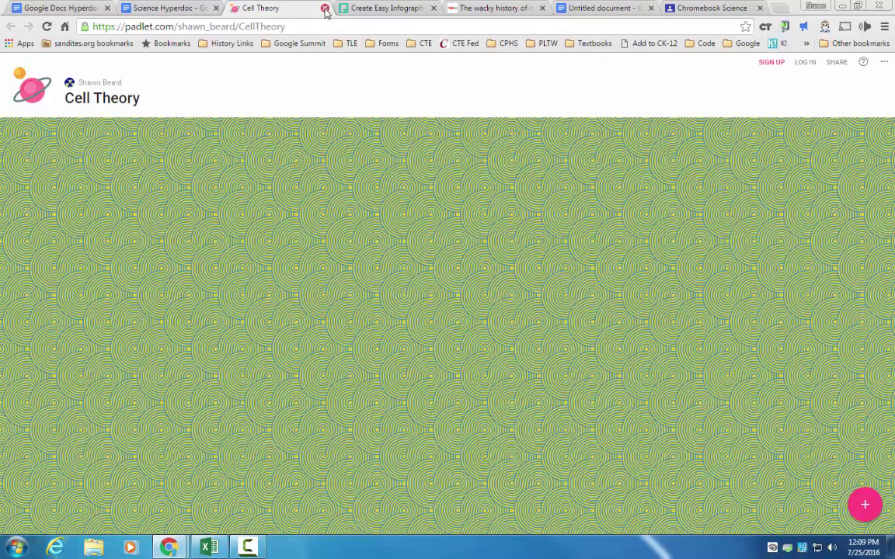
click(325, 9)
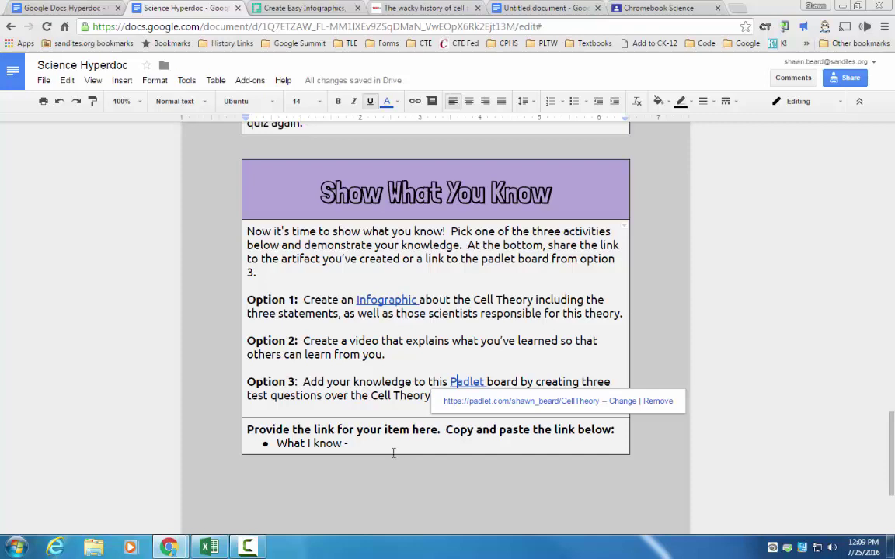
Step: Scroll the Science Hyperdoc back to the top and switch to the Untitled document
scroll(393, 452, up, 12)
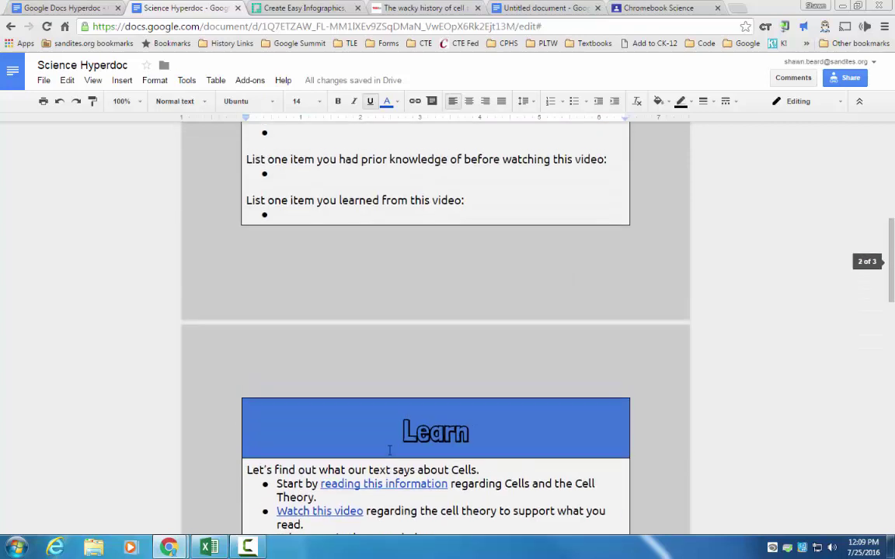
scroll(390, 450, up, 6)
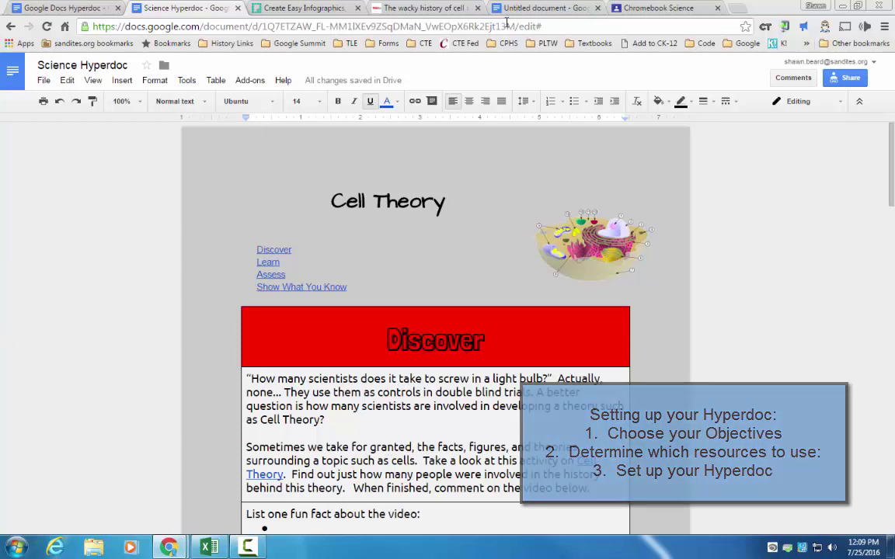
click(544, 8)
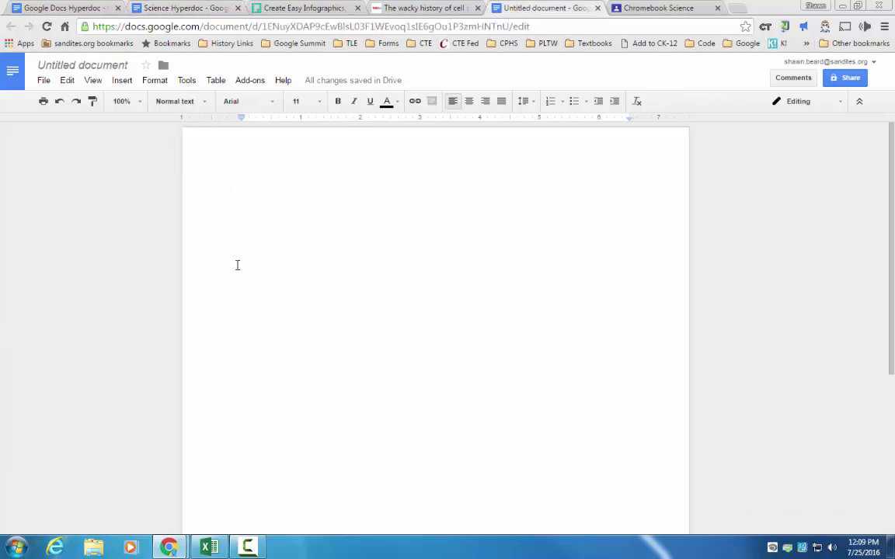
Step: Move between the hyperdoc tabs, ending on the blank Untitled document
click(196, 10)
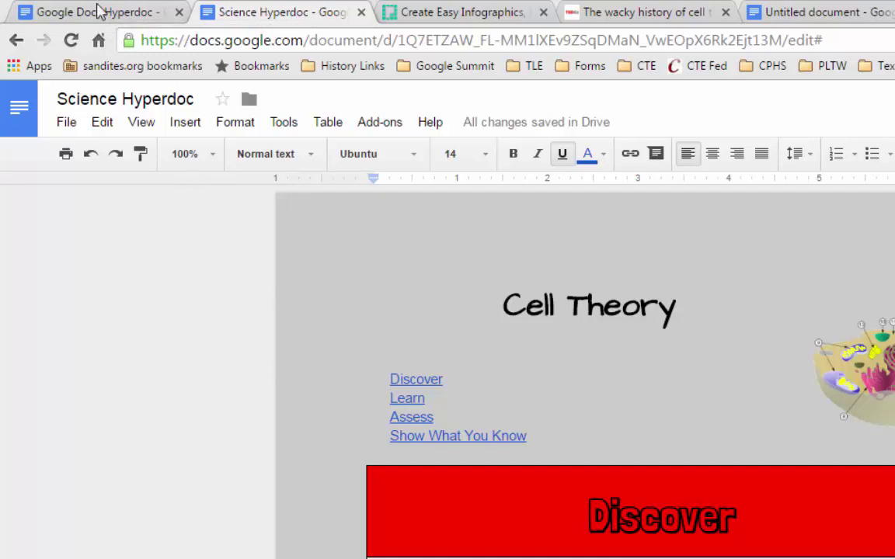
click(60, 14)
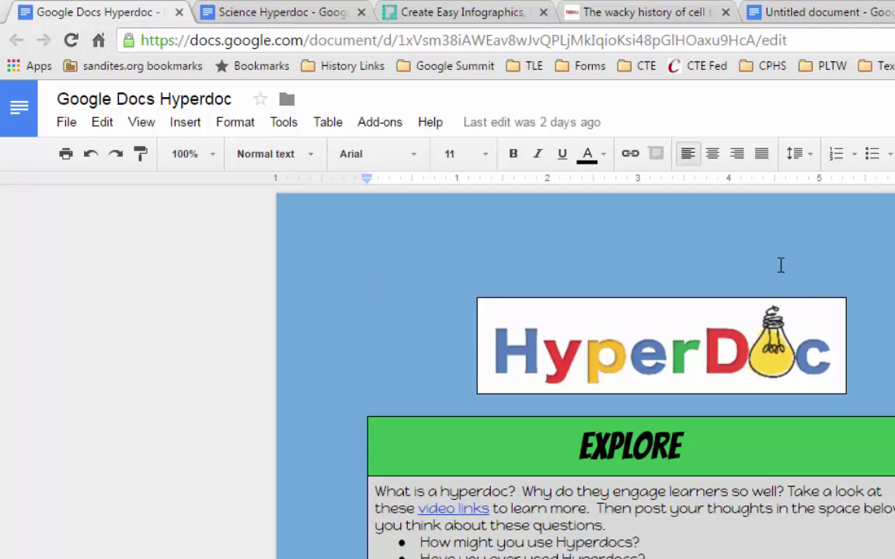
click(846, 14)
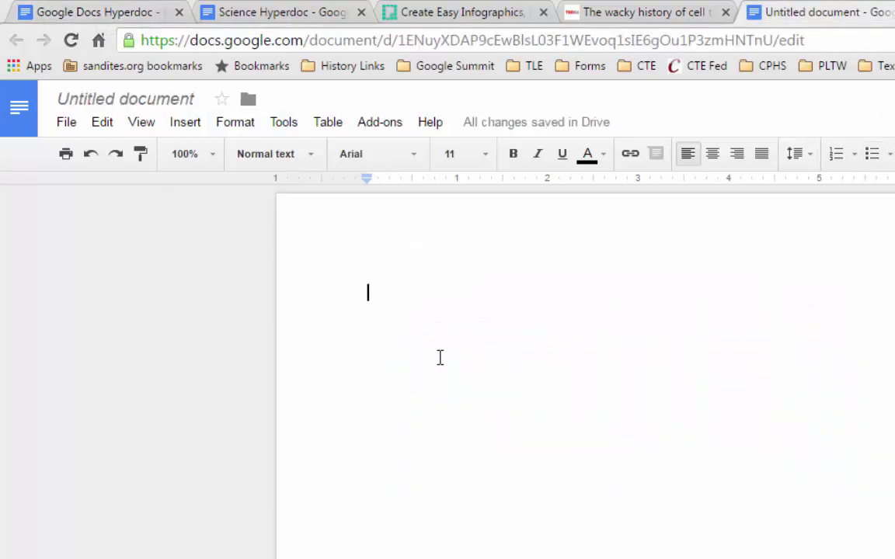
Step: Set the Untitled document's page color to green in Page setup
click(66, 122)
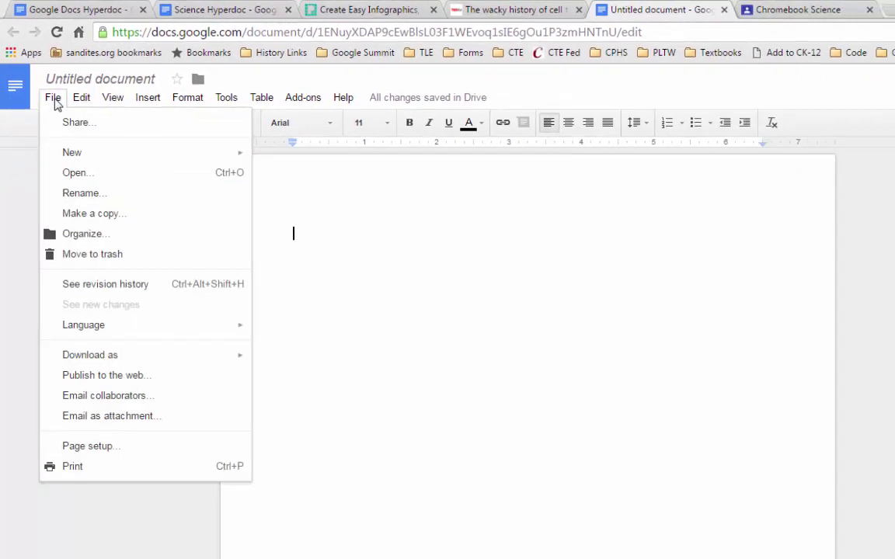
click(104, 447)
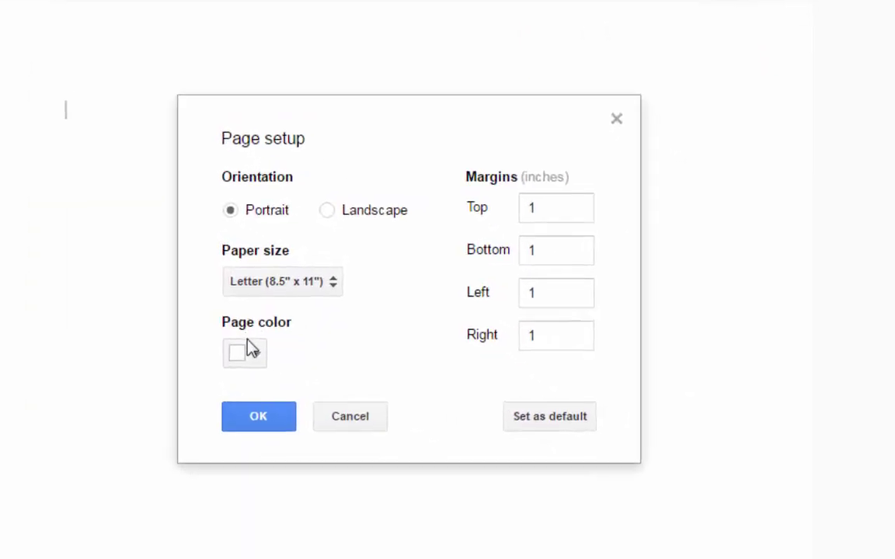
click(241, 350)
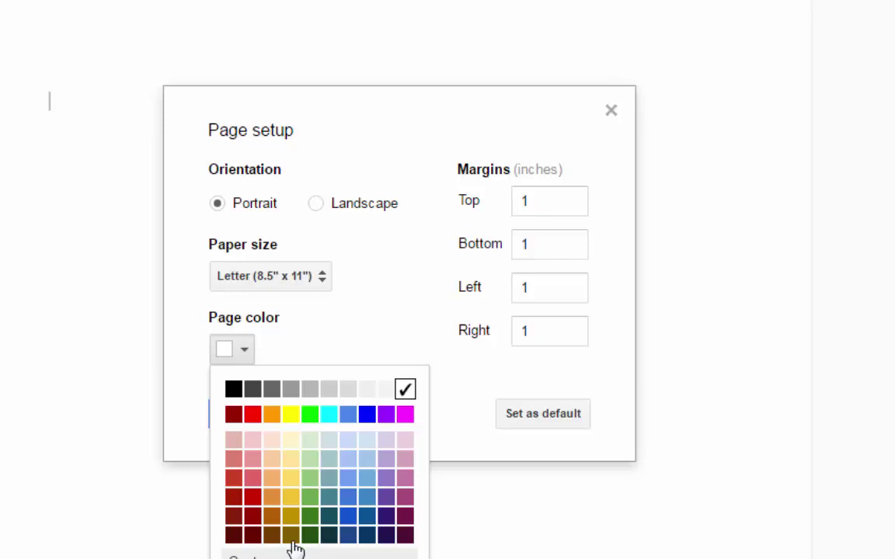
click(310, 497)
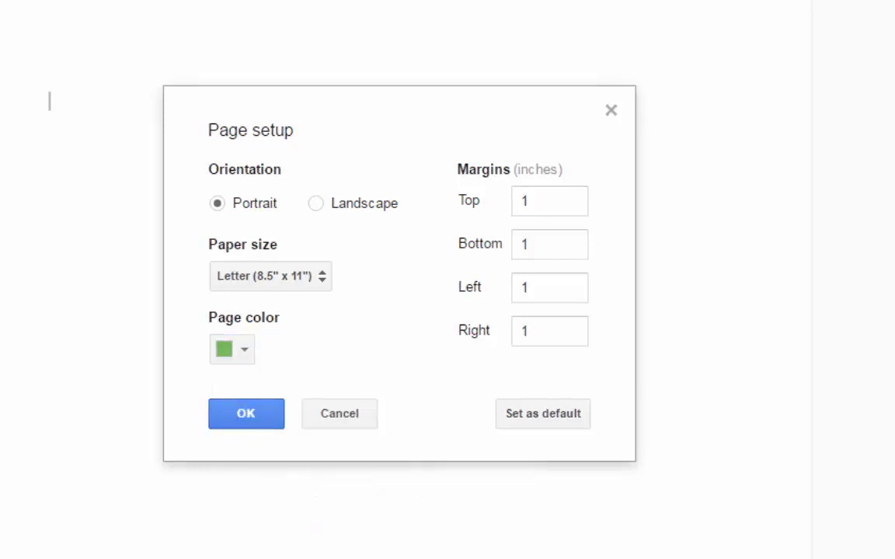
click(233, 415)
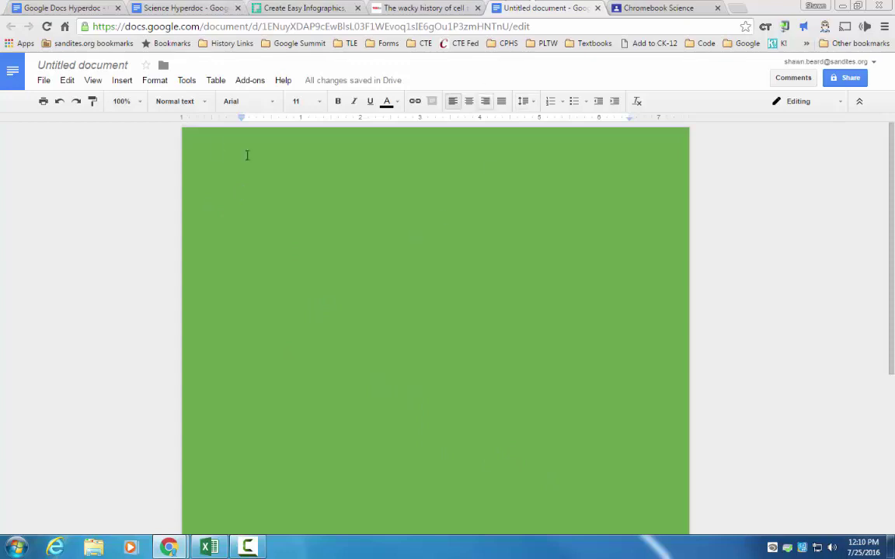
Step: Insert a 1 x 3 table on the green page
click(125, 82)
mouse_move(156, 192)
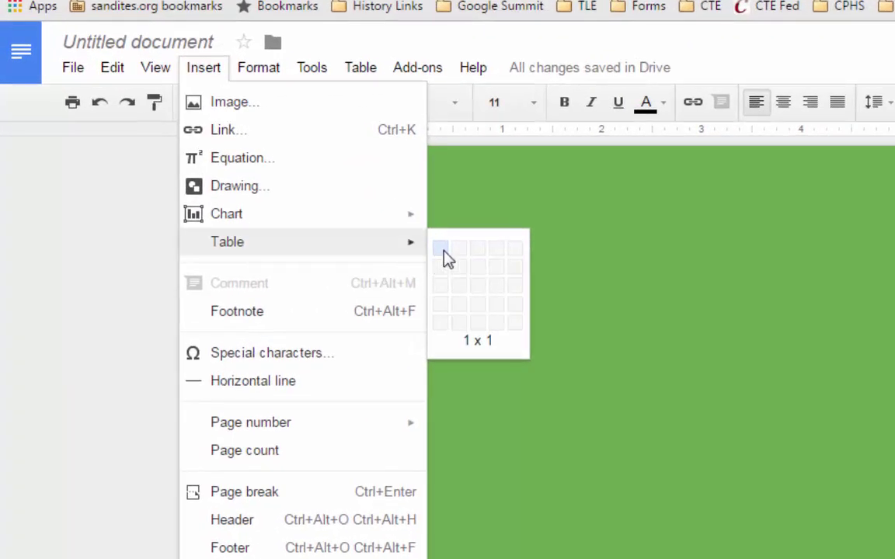
click(442, 289)
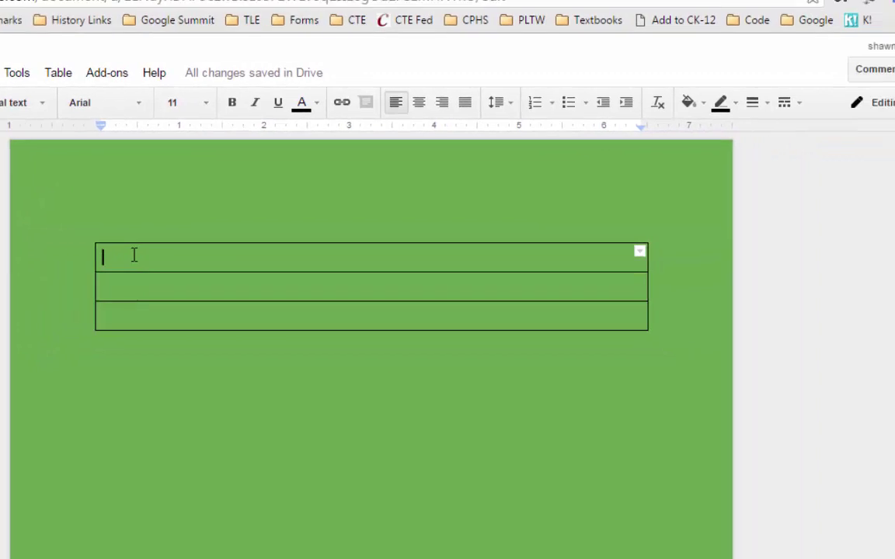
Step: Shade all three table cells peach
drag(134, 254, 272, 314)
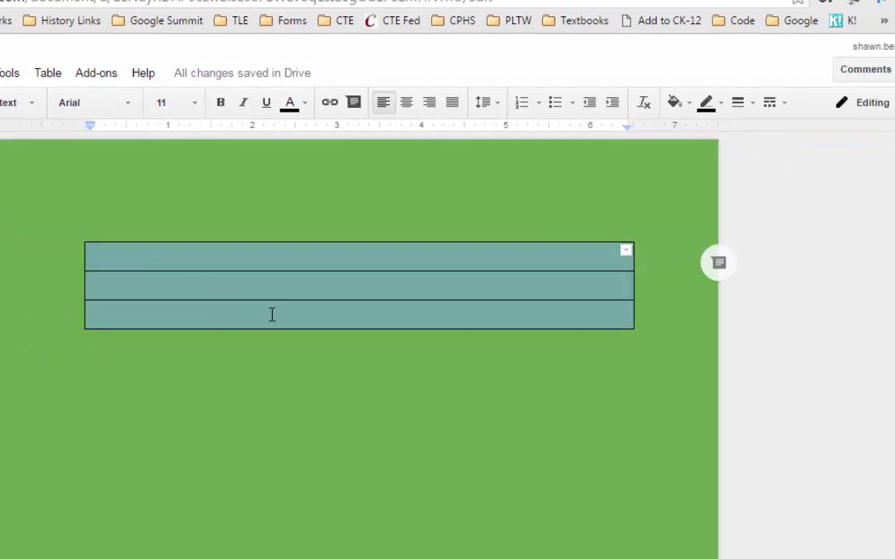
click(681, 108)
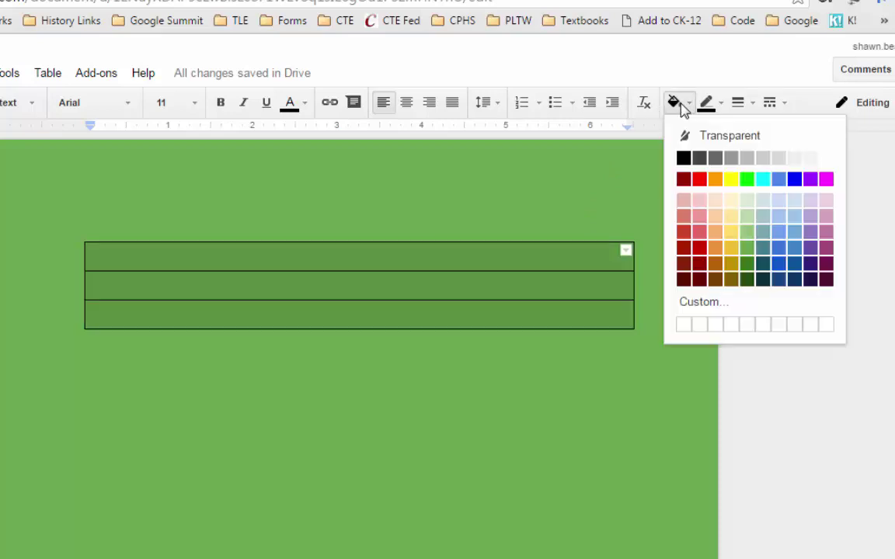
click(717, 221)
click(410, 374)
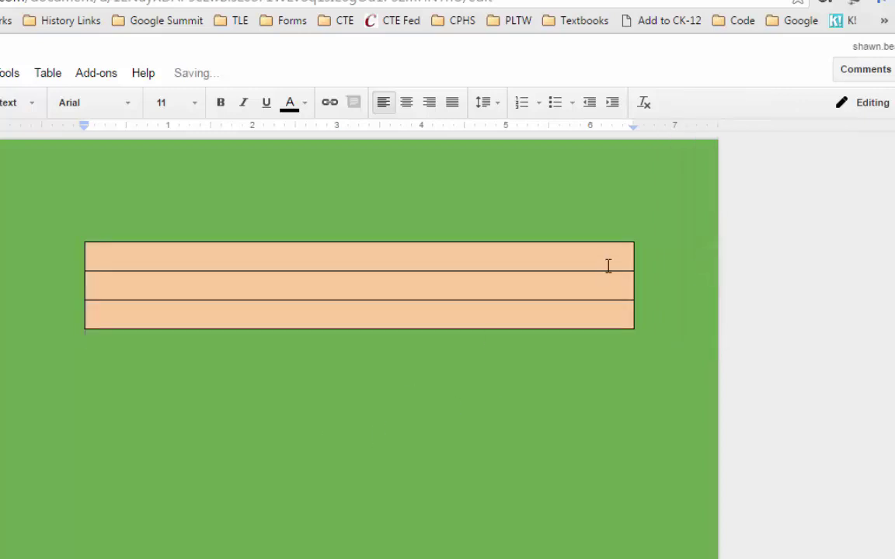
click(369, 260)
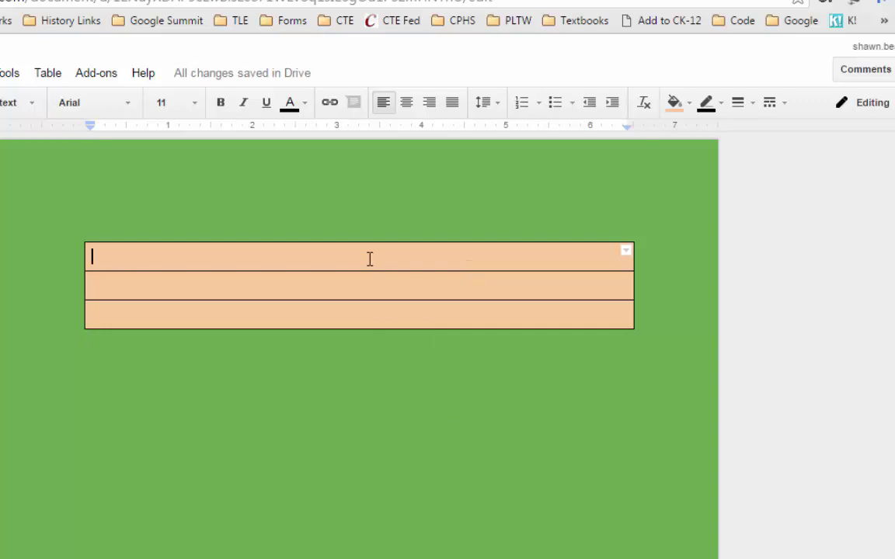
Step: Type 'Explore' in the first table cell and set it in the Bangers font
text(Explore)
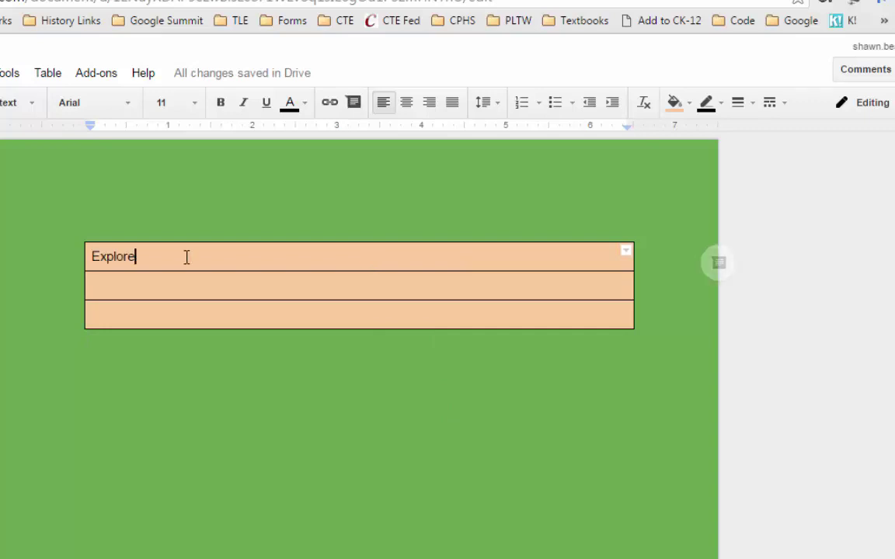
double_click(103, 256)
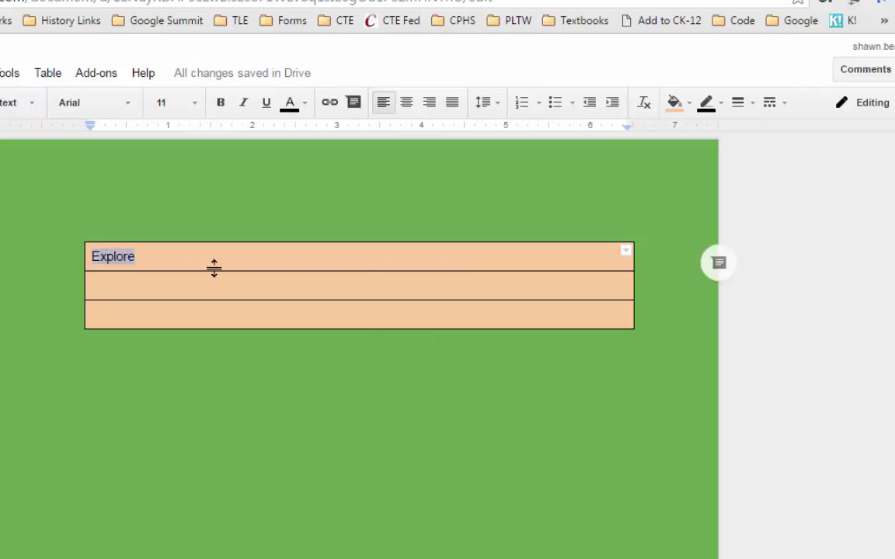
click(120, 103)
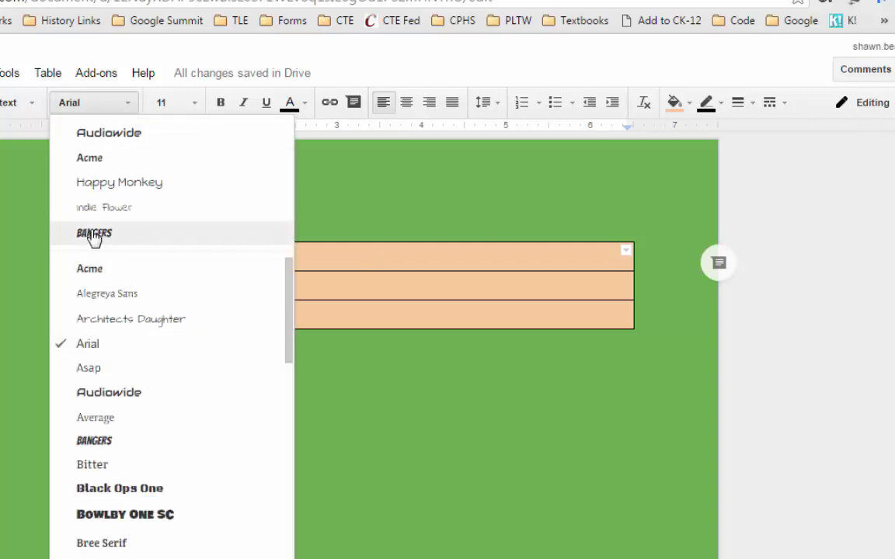
drag(294, 273, 291, 326)
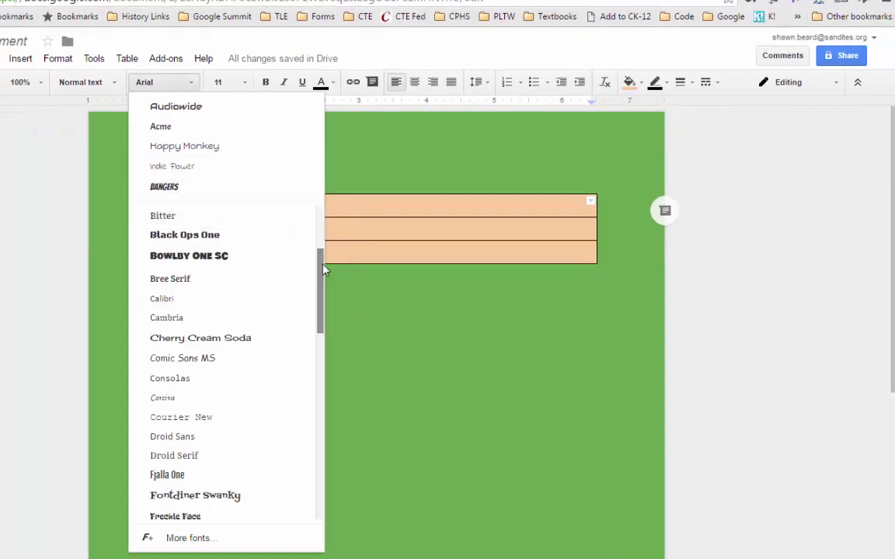
scroll(319, 268, up, 1)
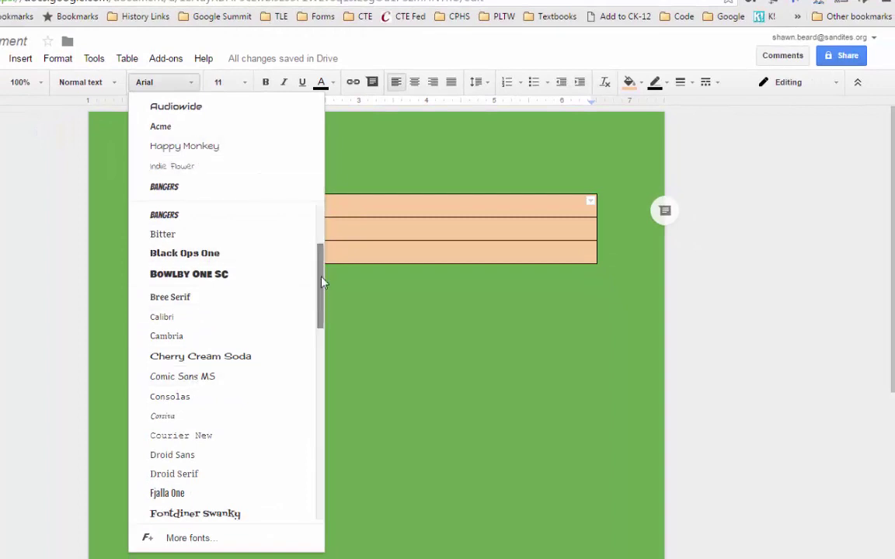
drag(322, 277, 326, 399)
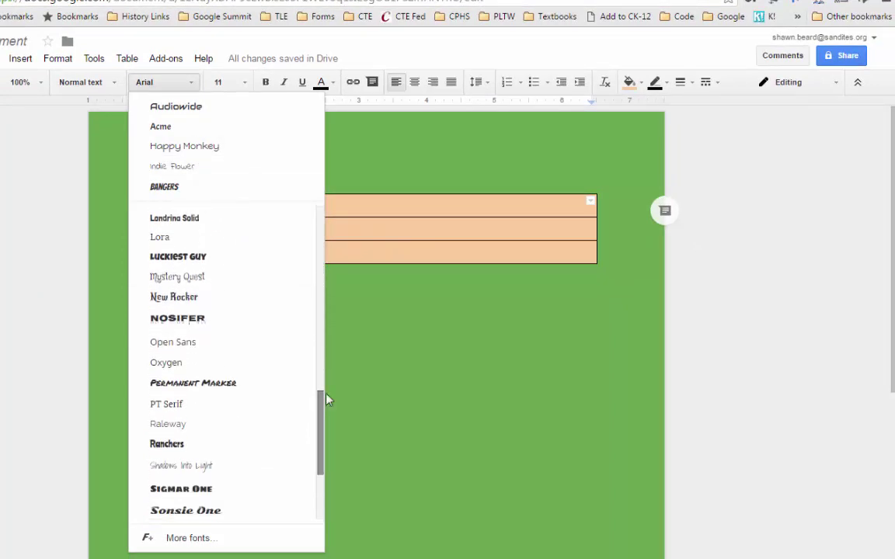
click(184, 542)
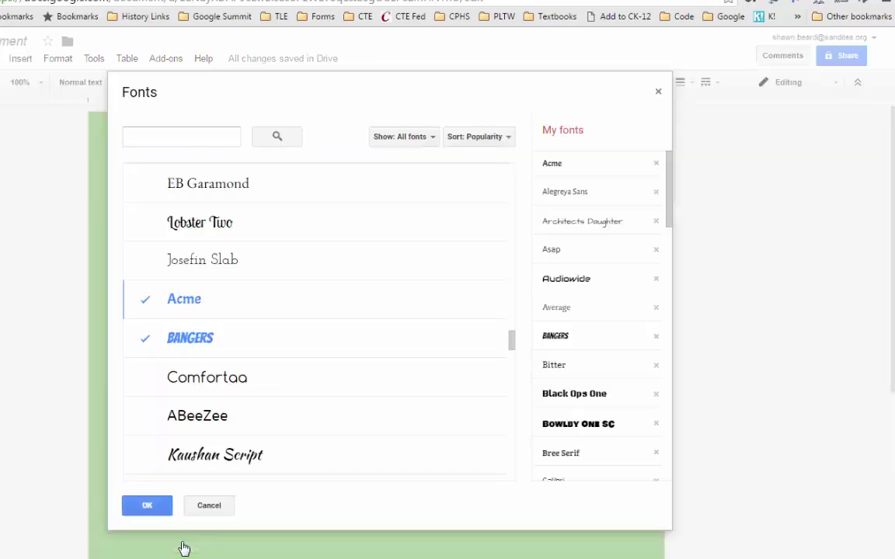
drag(514, 186, 519, 441)
drag(511, 350, 509, 425)
click(210, 505)
click(140, 83)
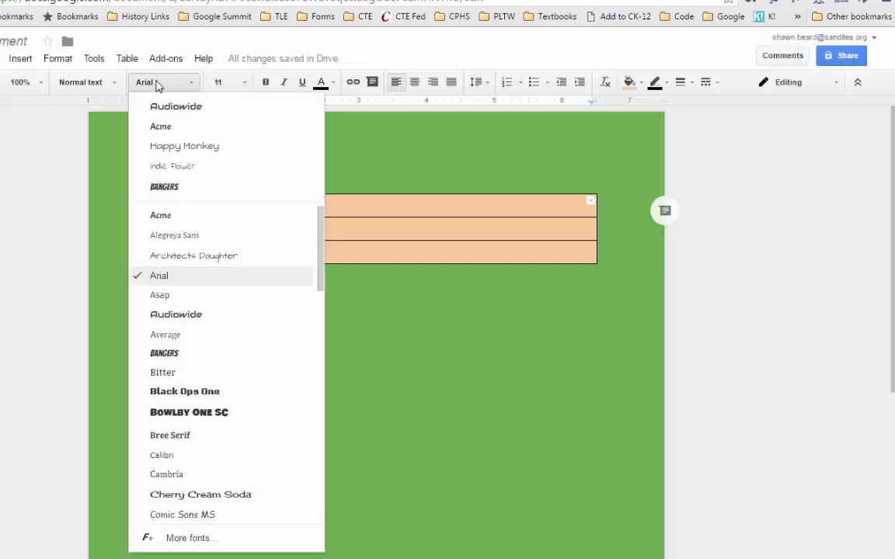
click(172, 189)
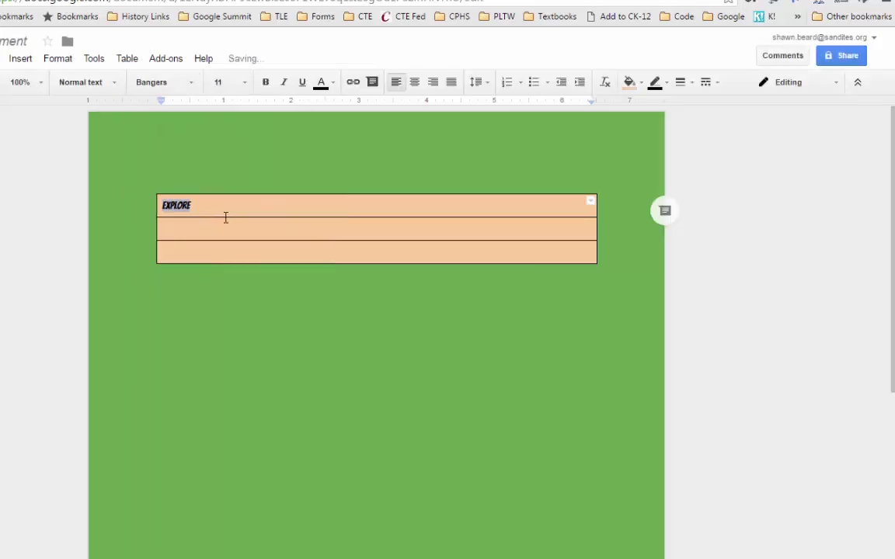
Step: Make EXPLORE size 36 and centred, and give the first row a red background
click(245, 83)
click(224, 276)
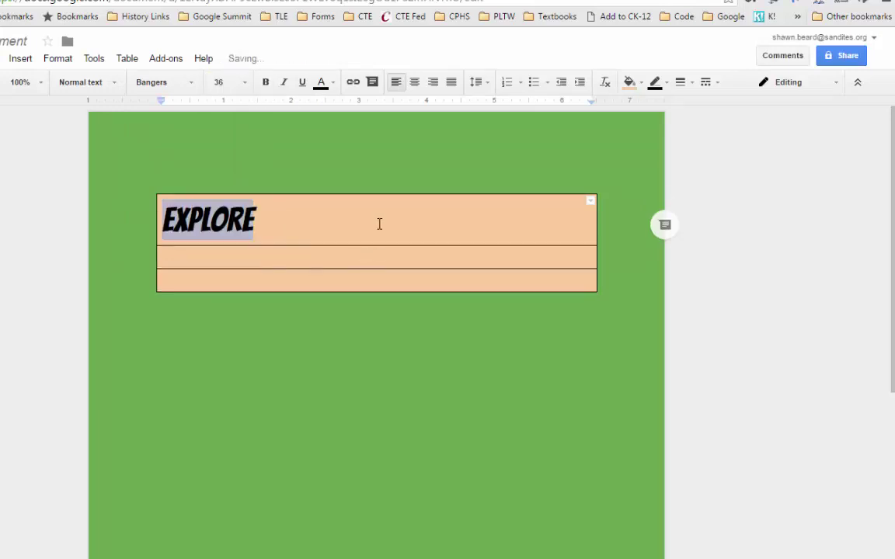
click(414, 82)
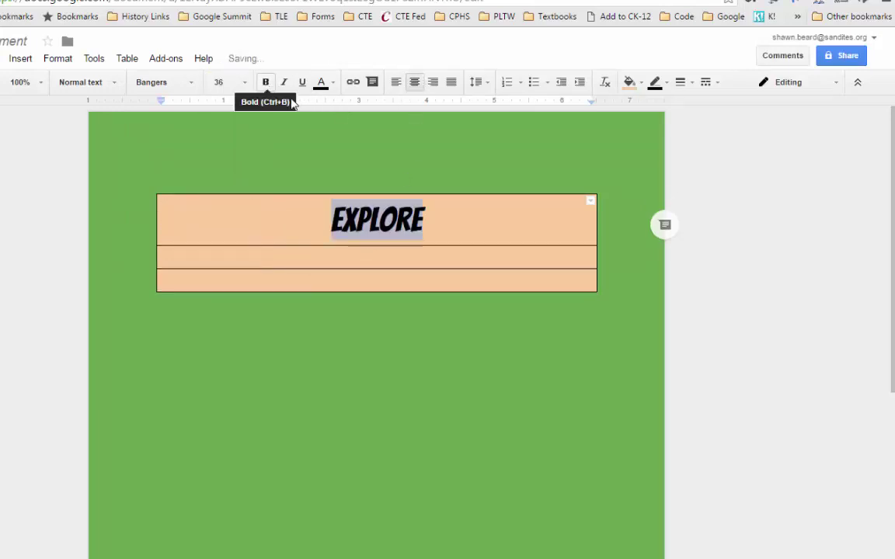
click(509, 221)
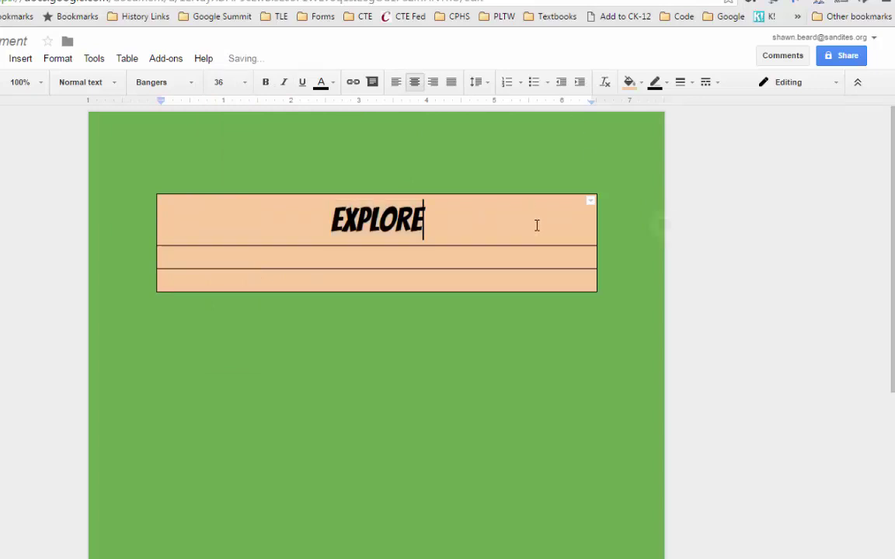
click(638, 82)
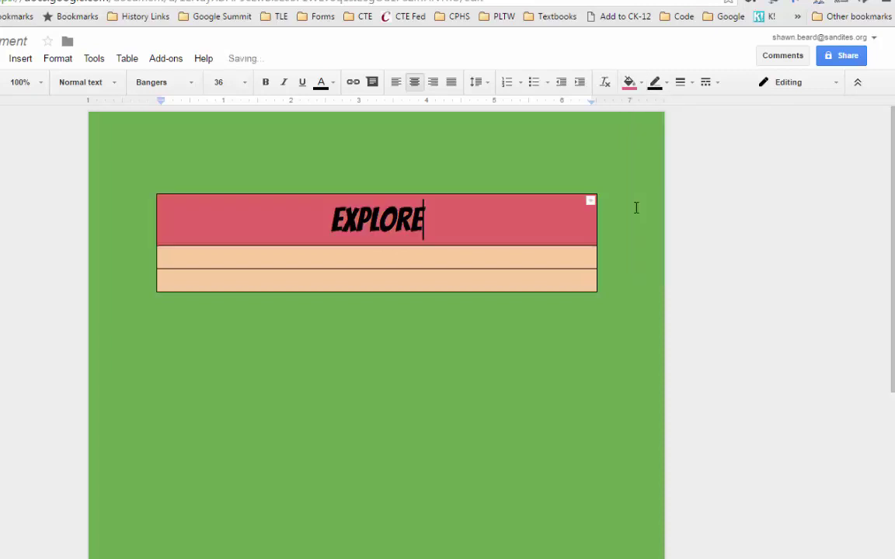
click(459, 256)
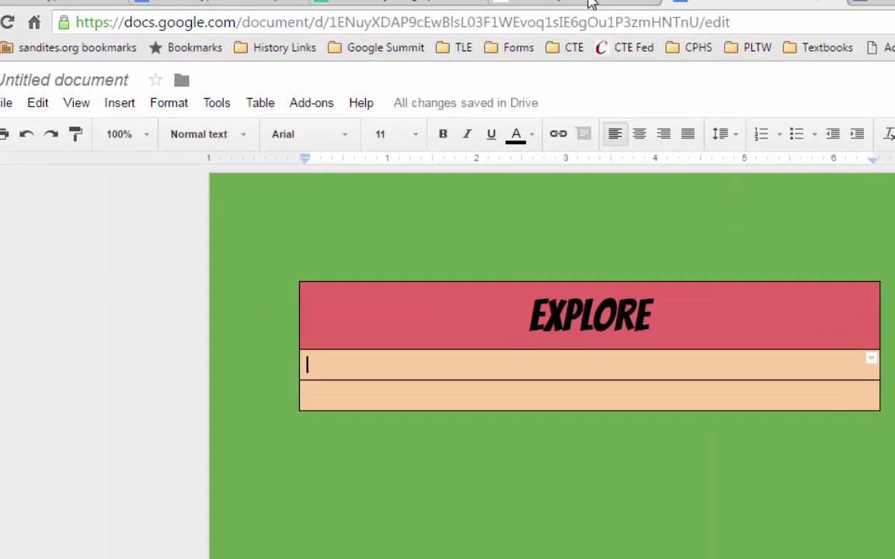
Step: Copy the TED-Ed cell theory lesson's full web address, then go back to the Science Hyperdoc tab
click(373, 0)
click(428, 51)
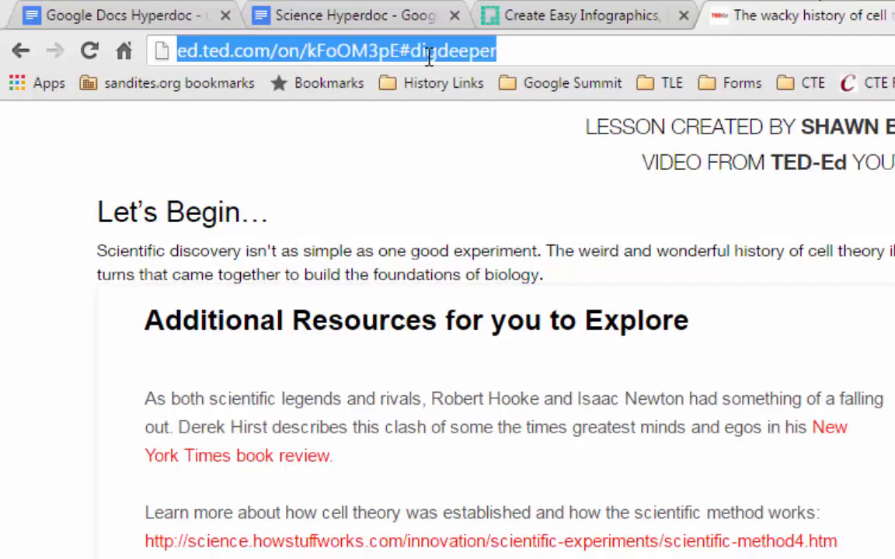
click(631, 10)
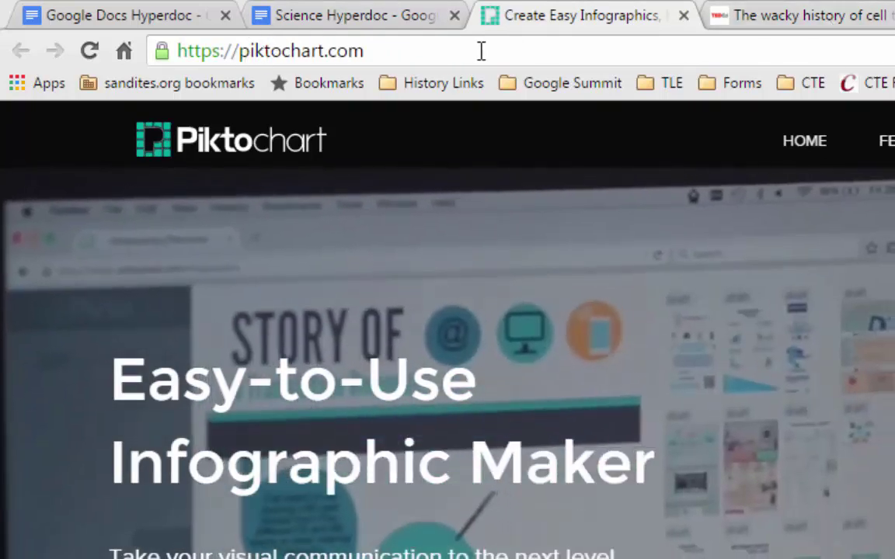
click(788, 13)
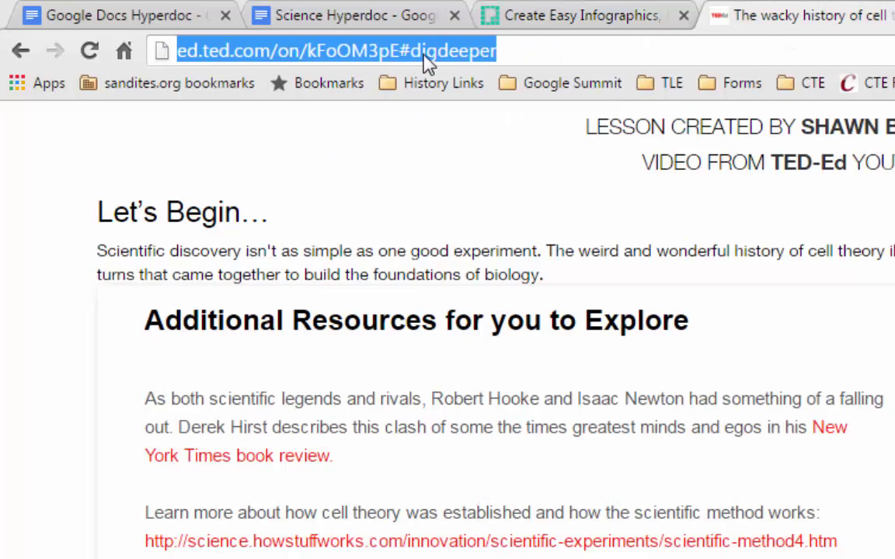
click(508, 51)
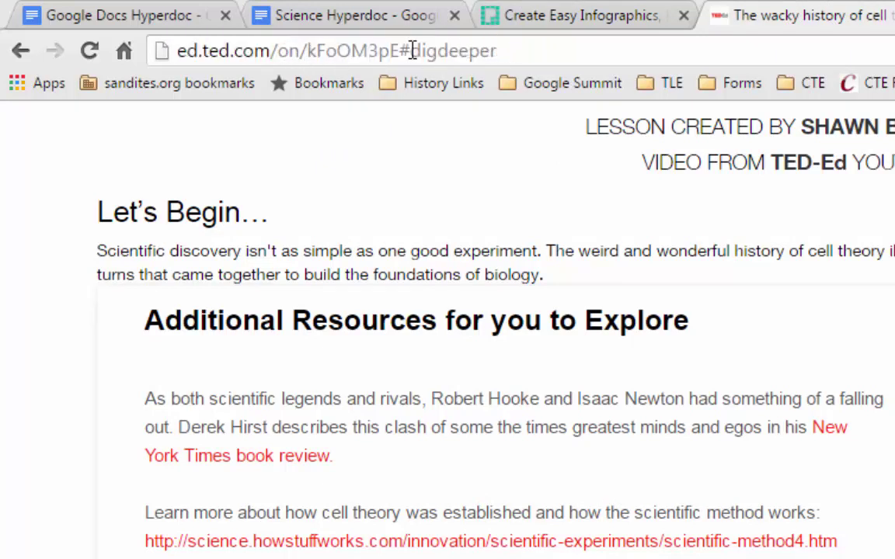
double_click(337, 50)
click(335, 48)
triple_click(335, 51)
right_click(337, 56)
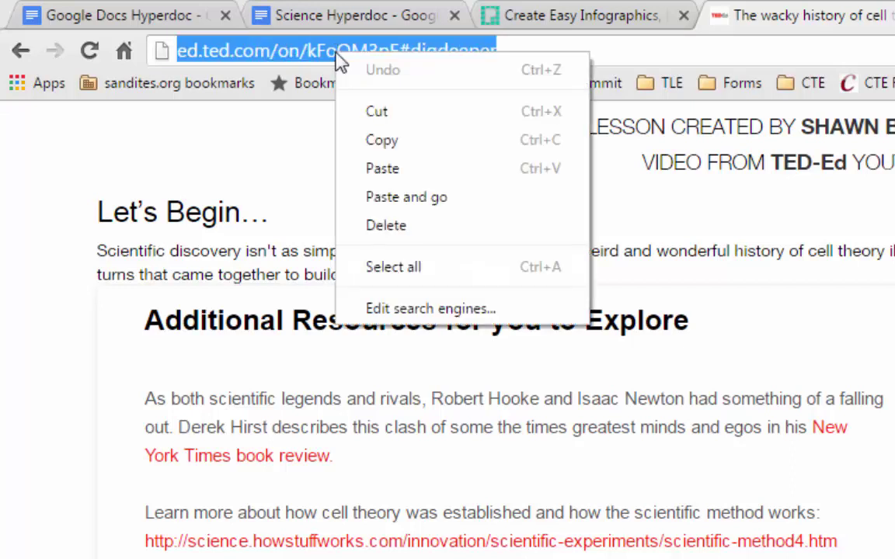
click(398, 142)
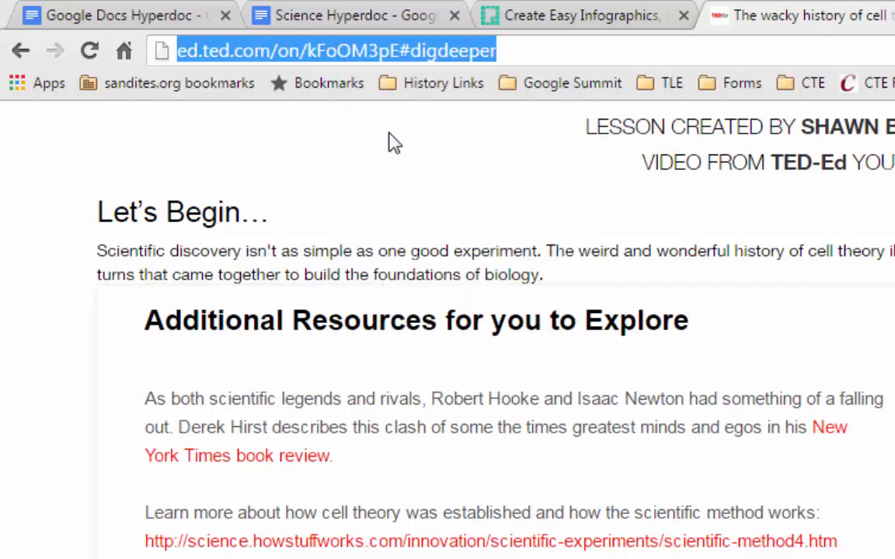
click(350, 15)
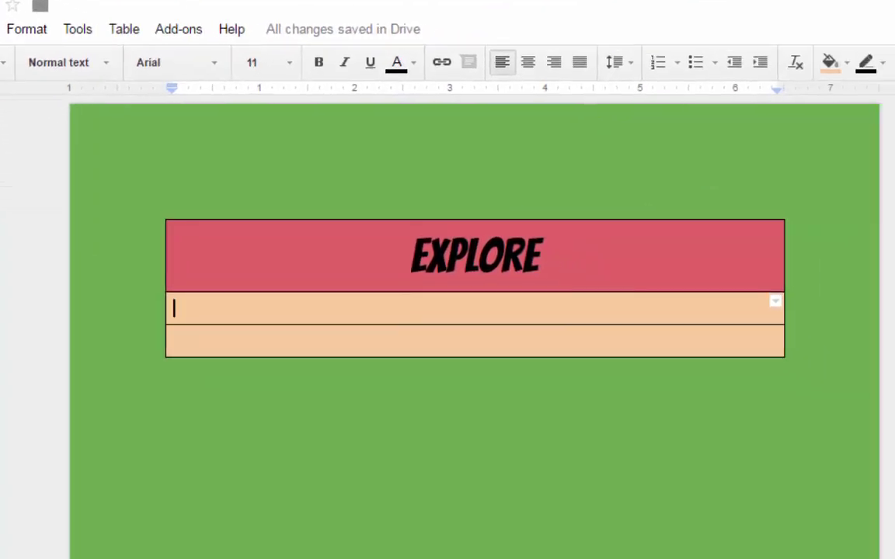
Step: Type 'To get started, use this link to learn more about Cells.' in EXPLORE's first row, then select 'use this link'
text(To get st)
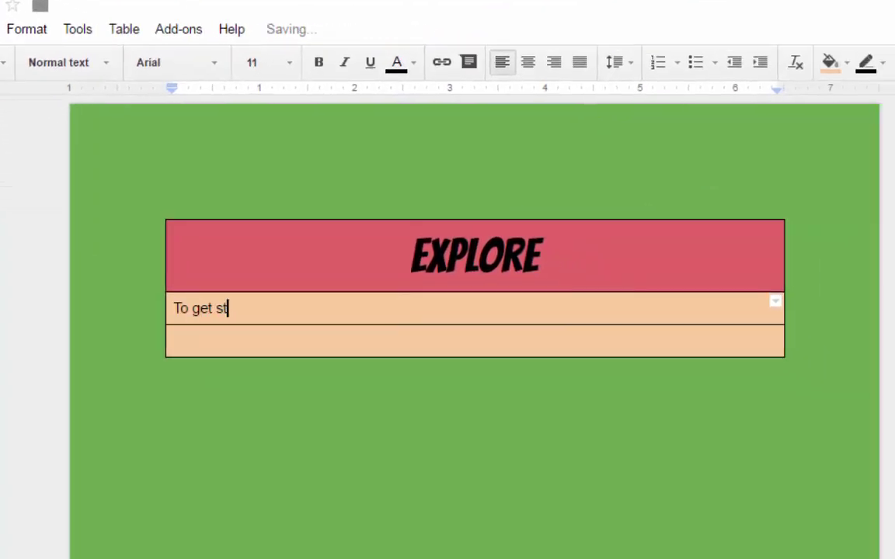
text(arted , pl)
key(BackSpace)
text(use thi)
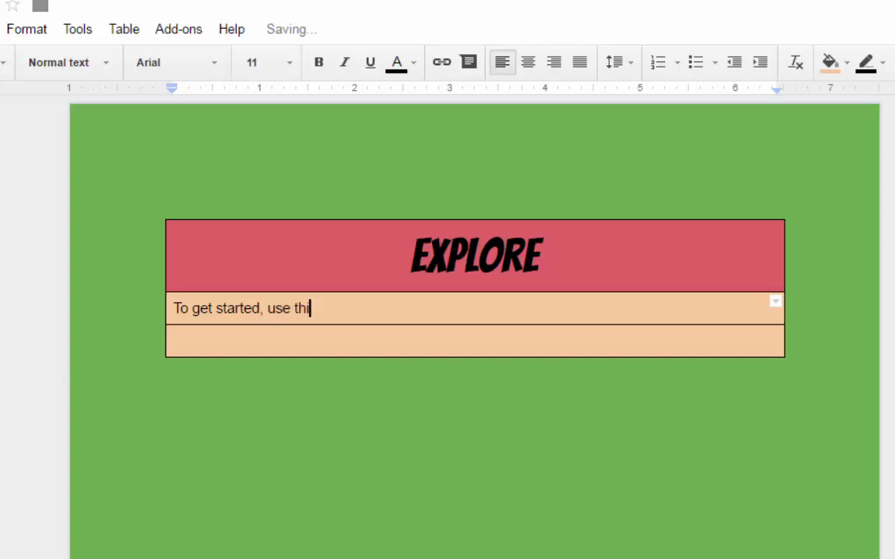
text(s link to learn m)
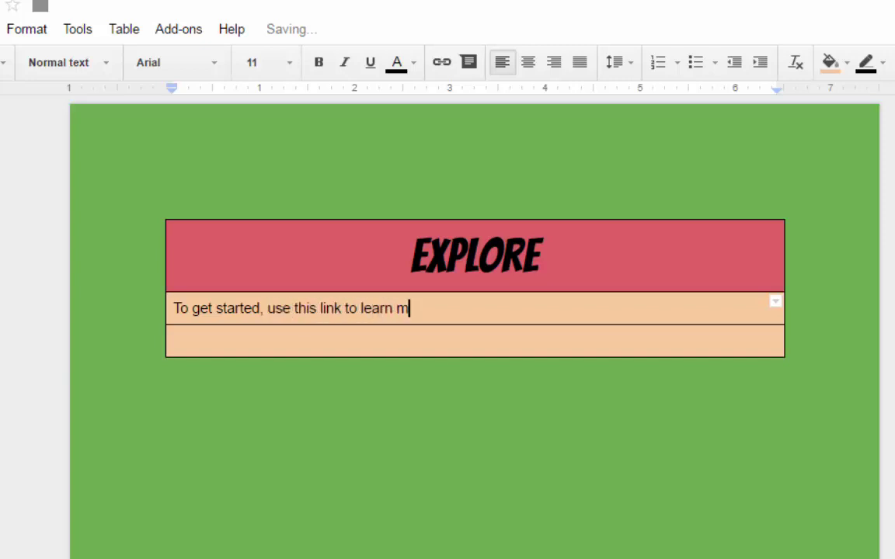
text(ore about Cells.)
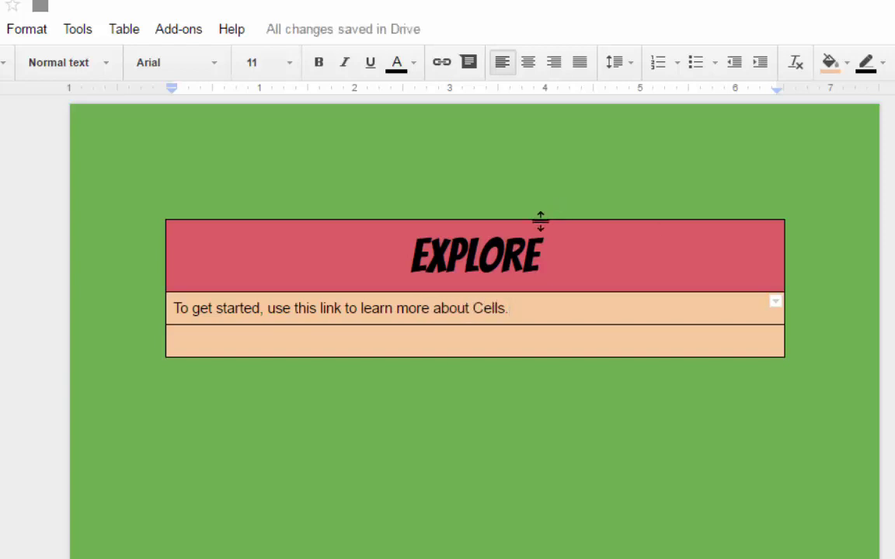
key(BackSpace)
text(:)
key(ctrl+v)
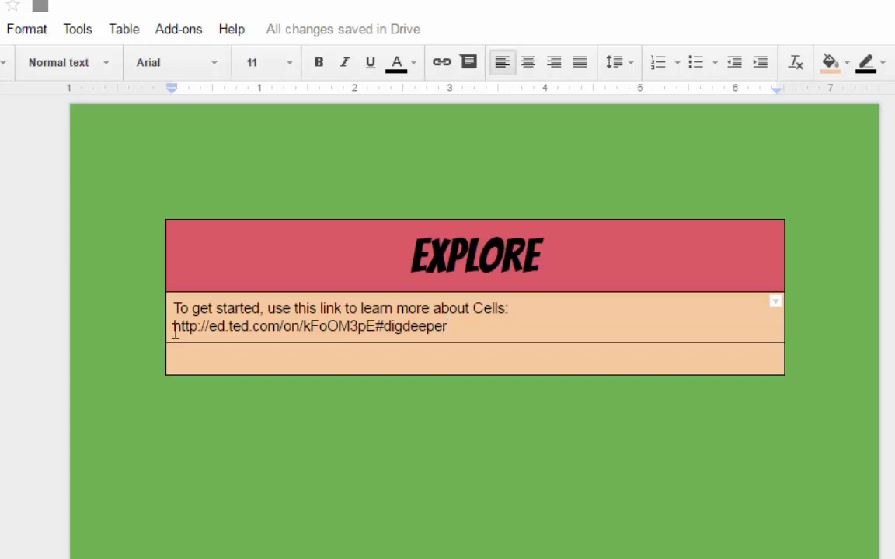
drag(461, 328, 162, 329)
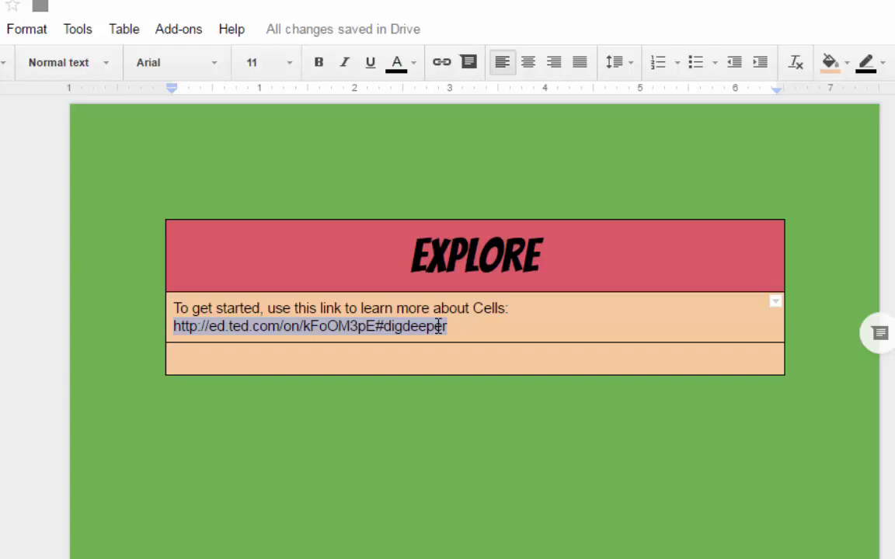
key(BackSpace)
key(BackSpace)
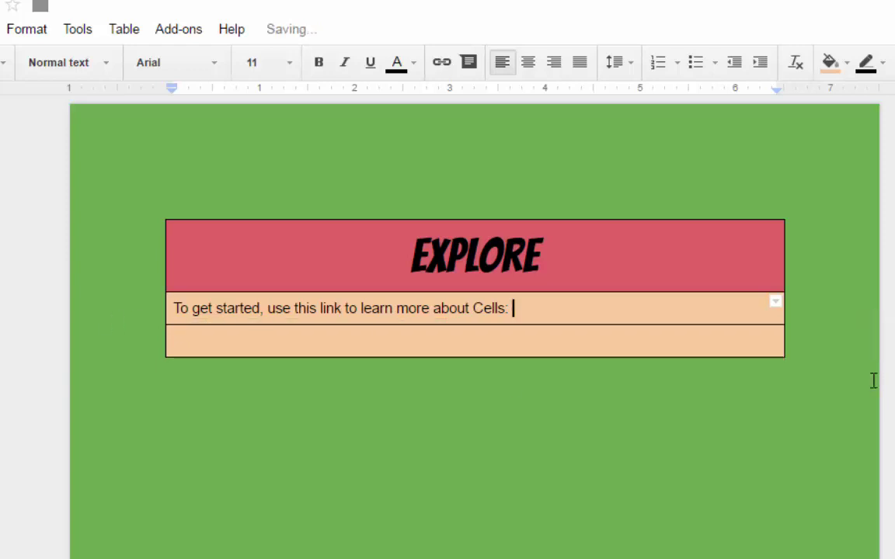
key(BackSpace)
text(.)
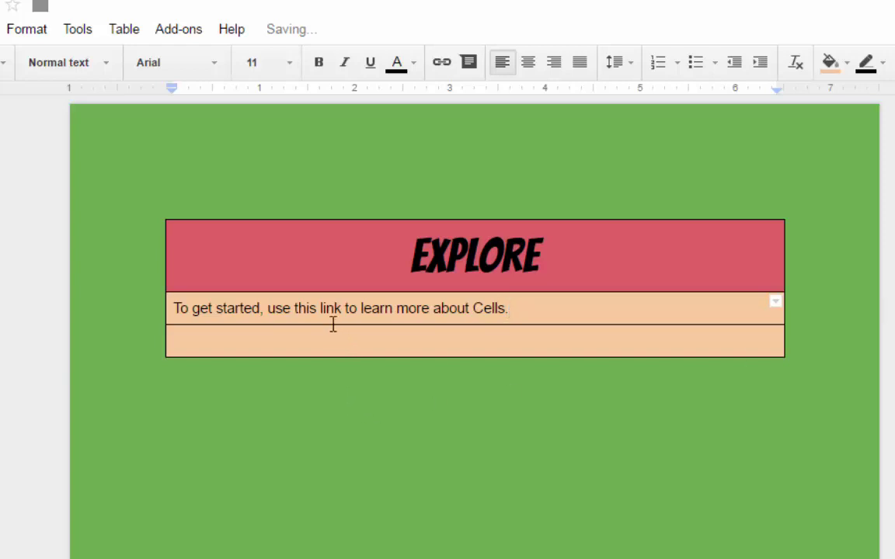
click(269, 308)
drag(269, 307, 343, 306)
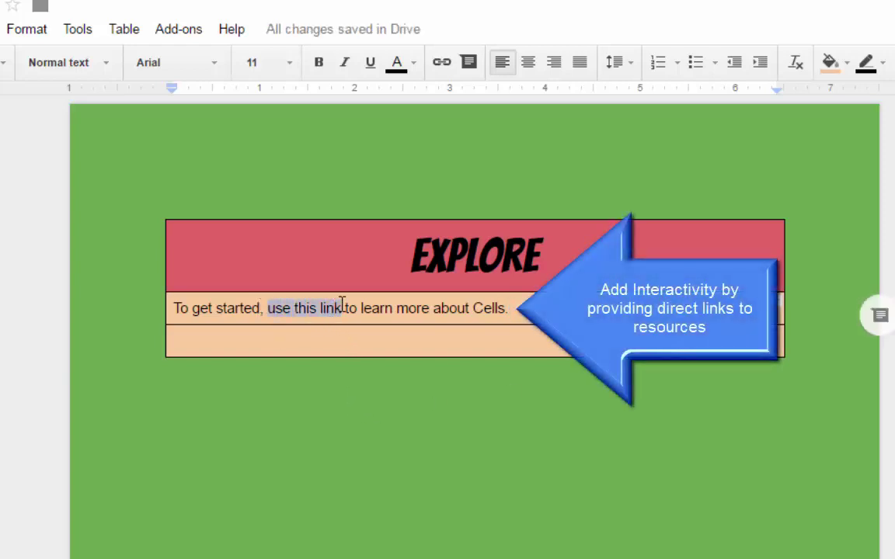
Step: Link the phrase 'use this link' to the copied TED-Ed cell theory lesson address
click(450, 66)
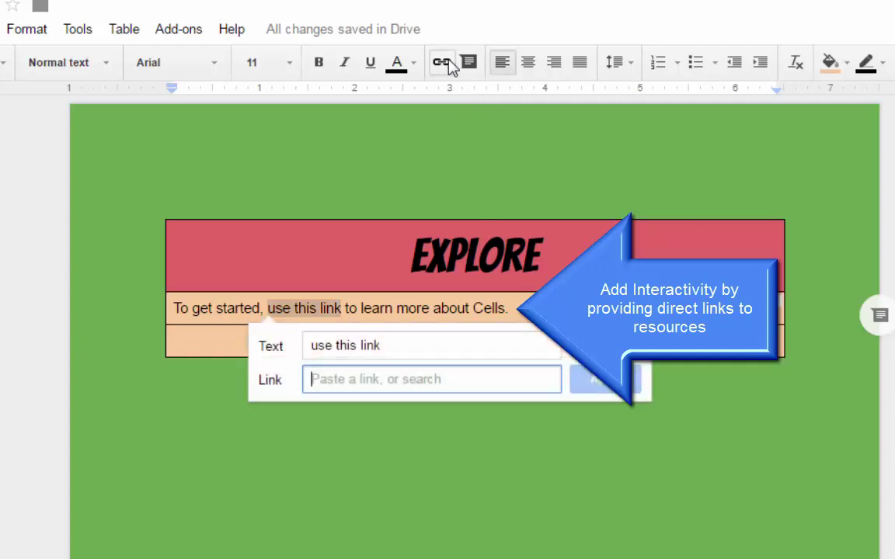
key(ctrl+v)
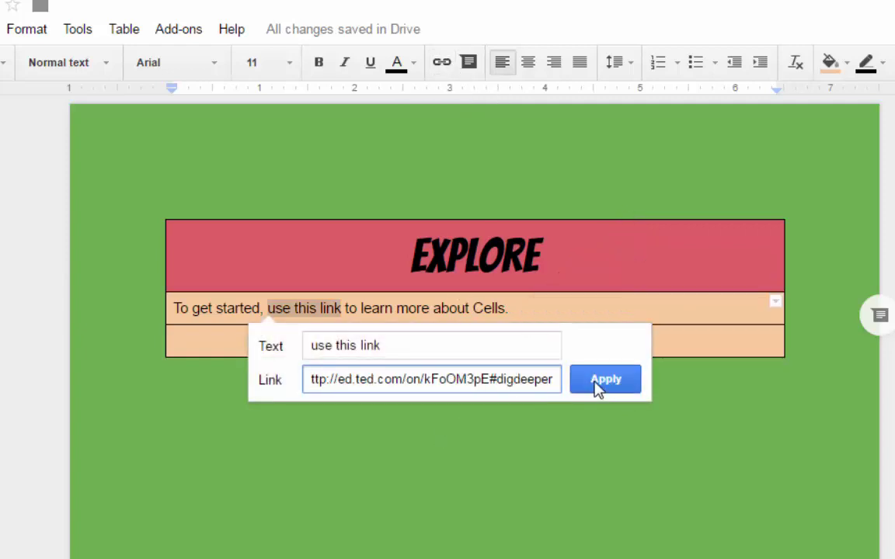
click(598, 388)
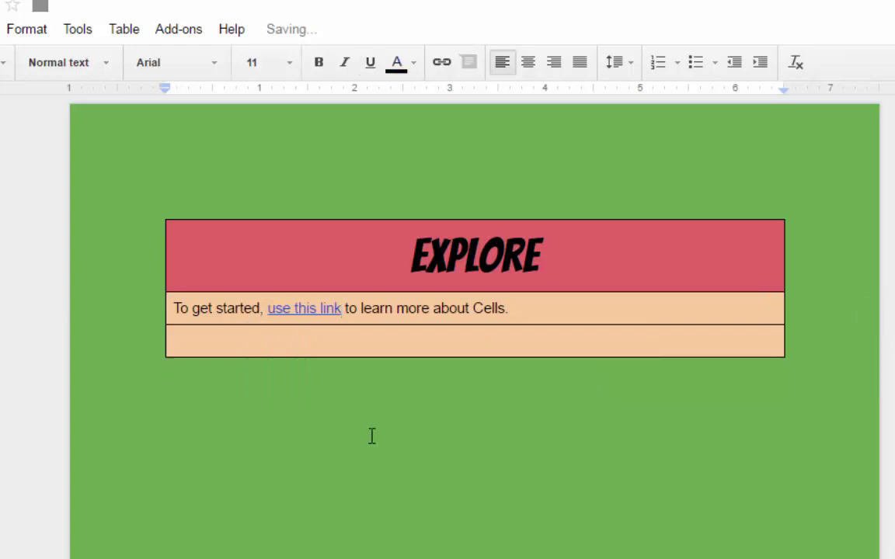
click(532, 308)
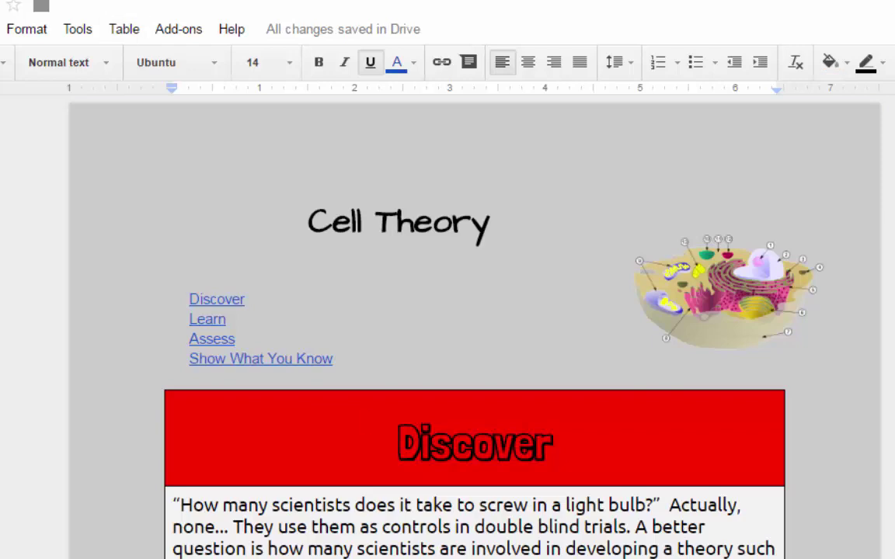
scroll(473, 326, down, 3)
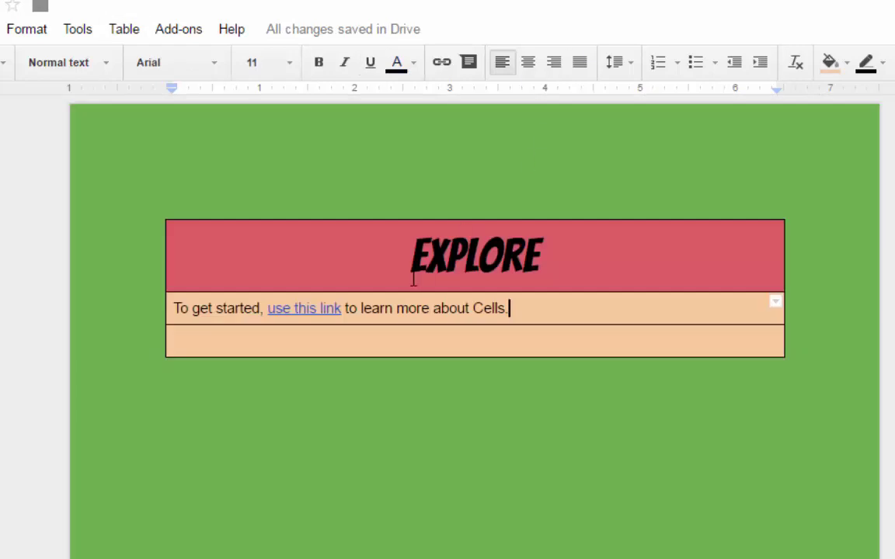
Step: In EXPLORE's last row, type 'Use this space to take notes. Include 3 things:' listing know, learned, want to know
double_click(422, 348)
click(504, 352)
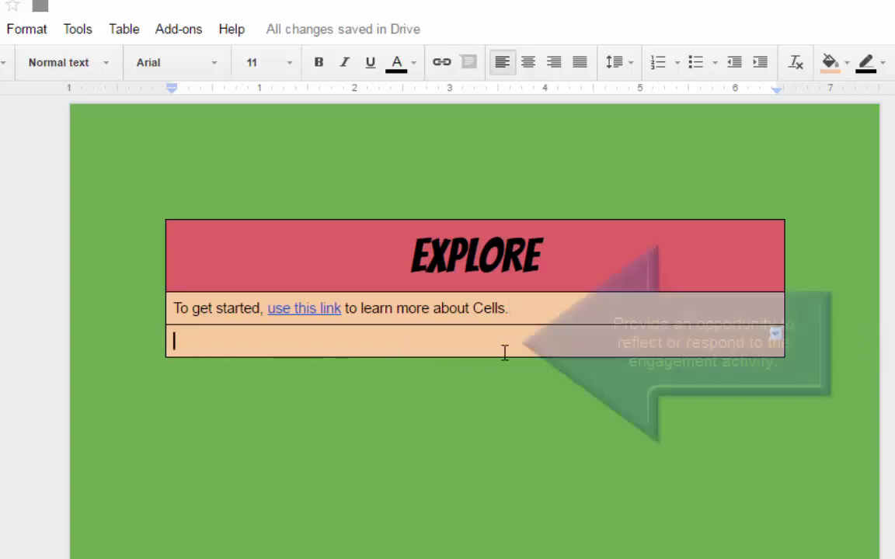
text(Use this space to take notes.  Include 3)
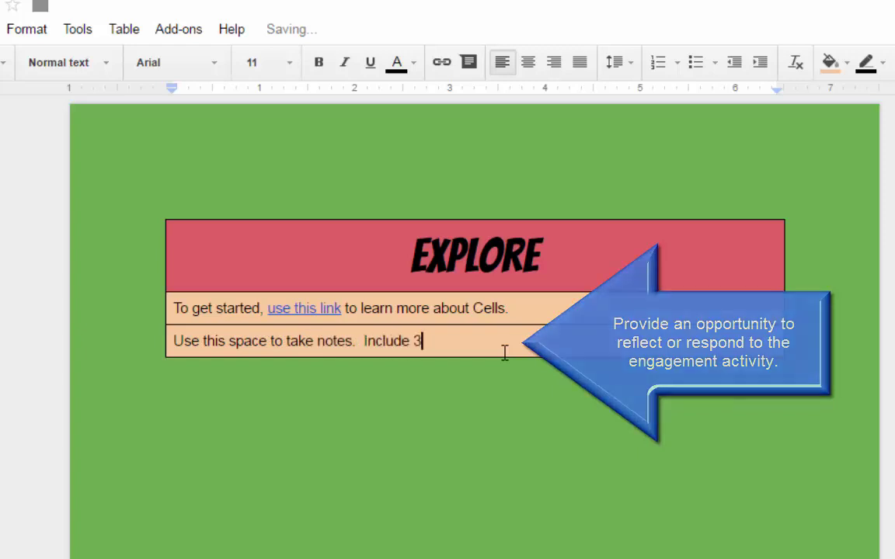
text( things:  What you know, What you learned, and what you want to lkn)
key(BackSpace)
text(know.)
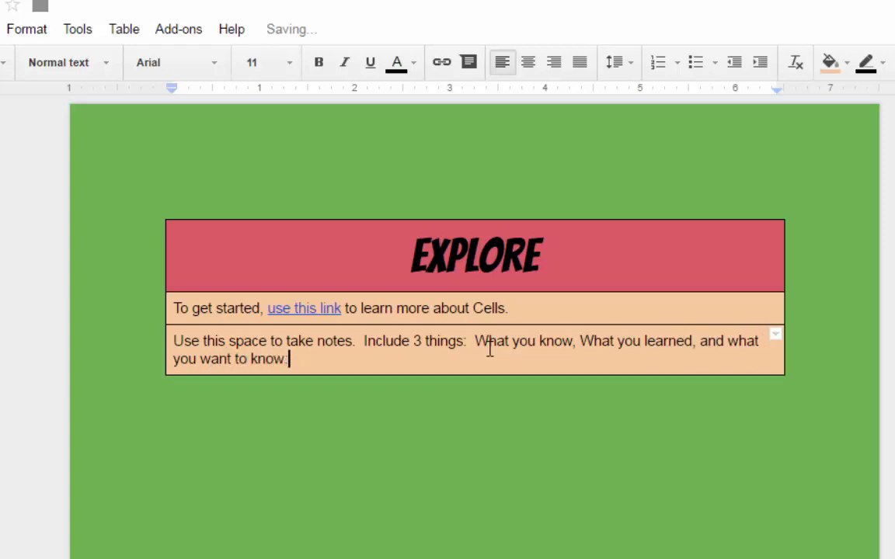
Step: Insert a new row below the notes row and add blank lines in it
right_click(447, 357)
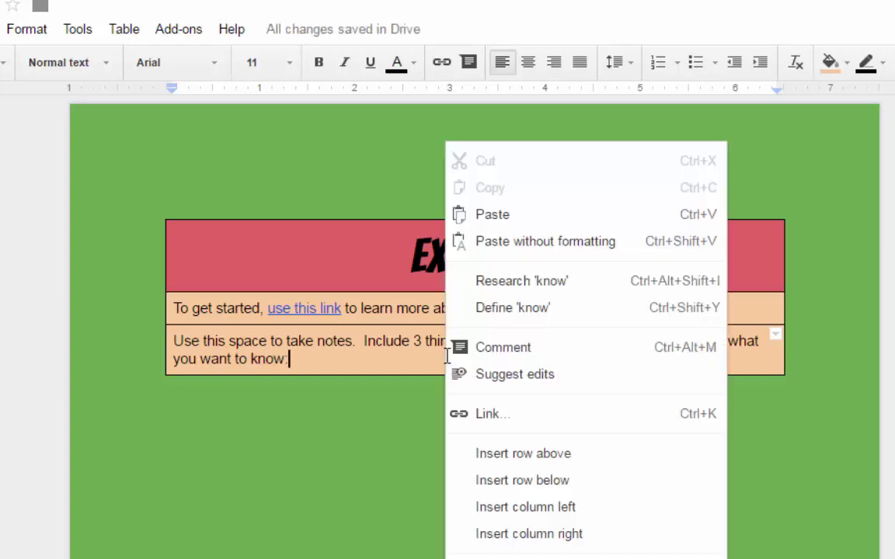
click(383, 363)
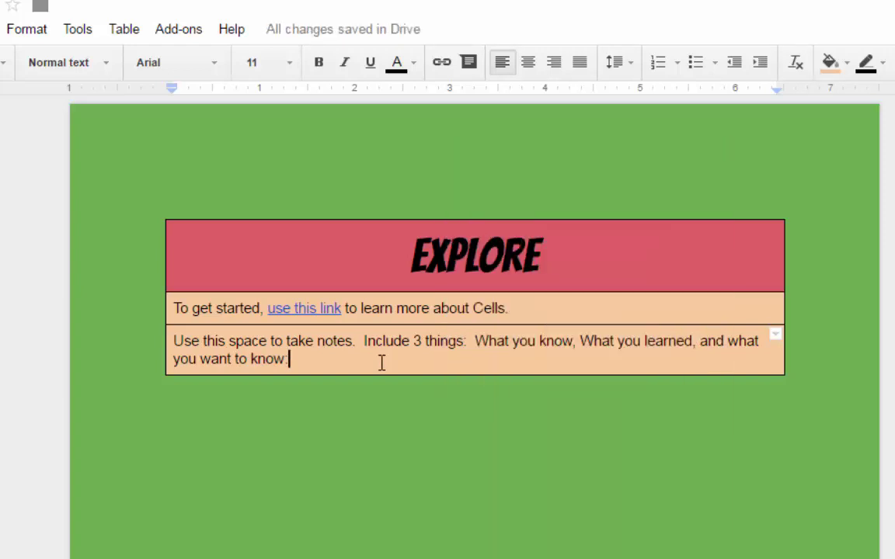
click(116, 33)
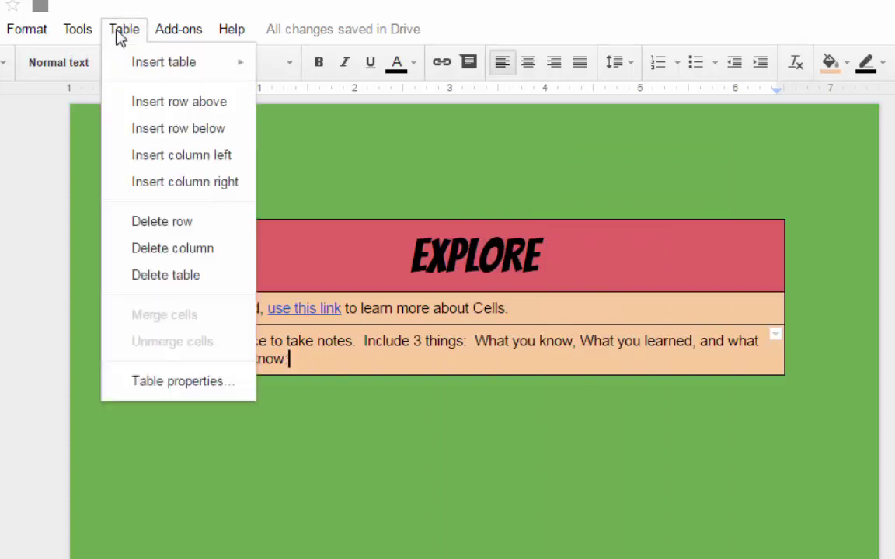
click(178, 132)
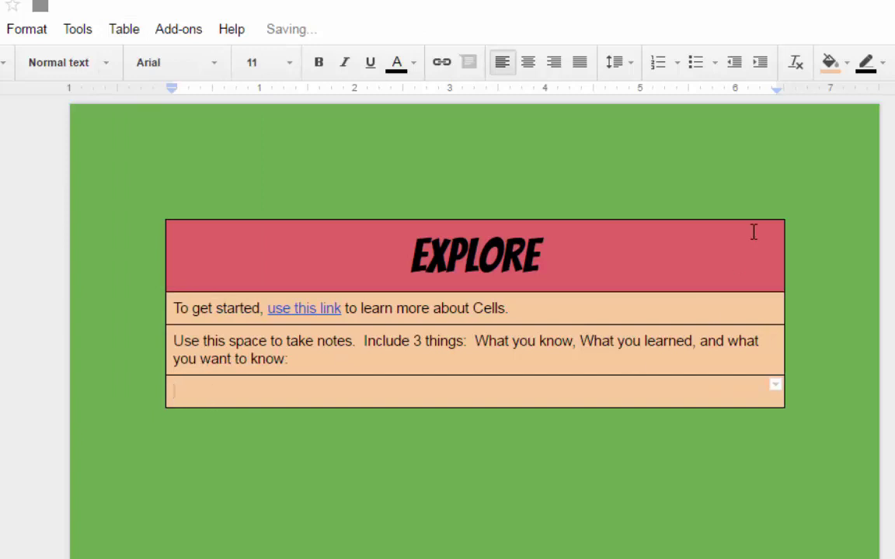
key(Return)
key(Return)
key(Return)
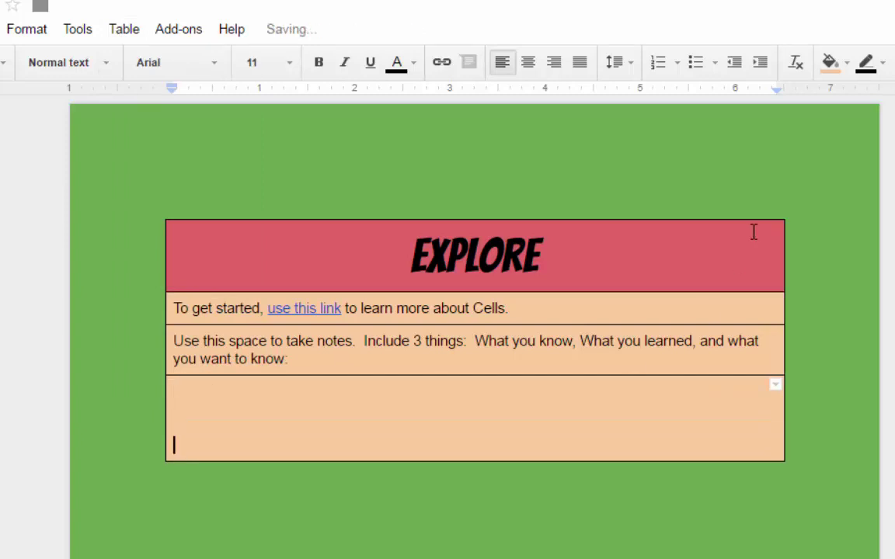
Step: Turn the new row's blank lines into bullet points and add a blank line below the table
drag(220, 448, 175, 381)
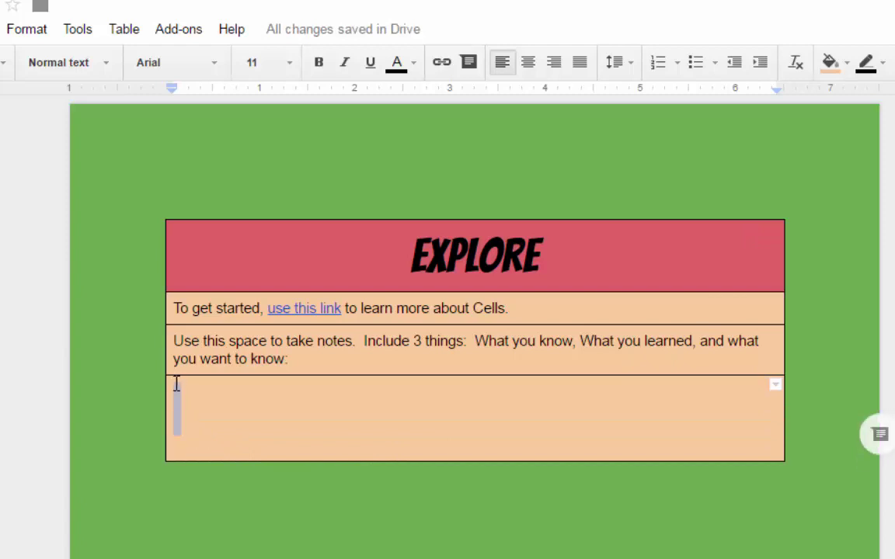
click(695, 62)
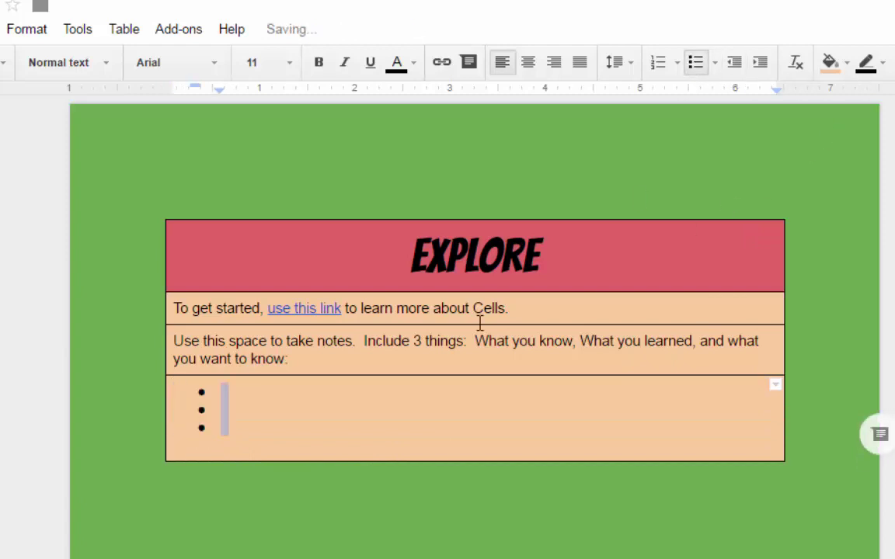
click(454, 478)
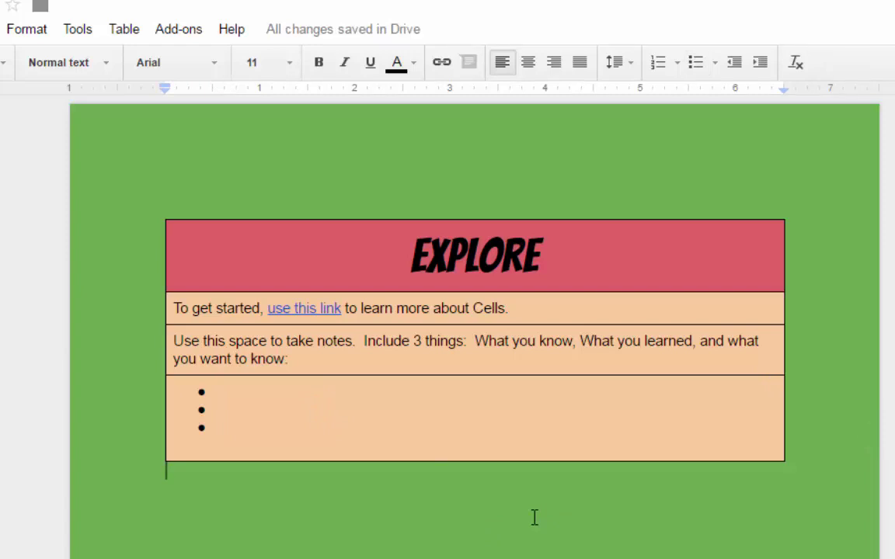
key(Return)
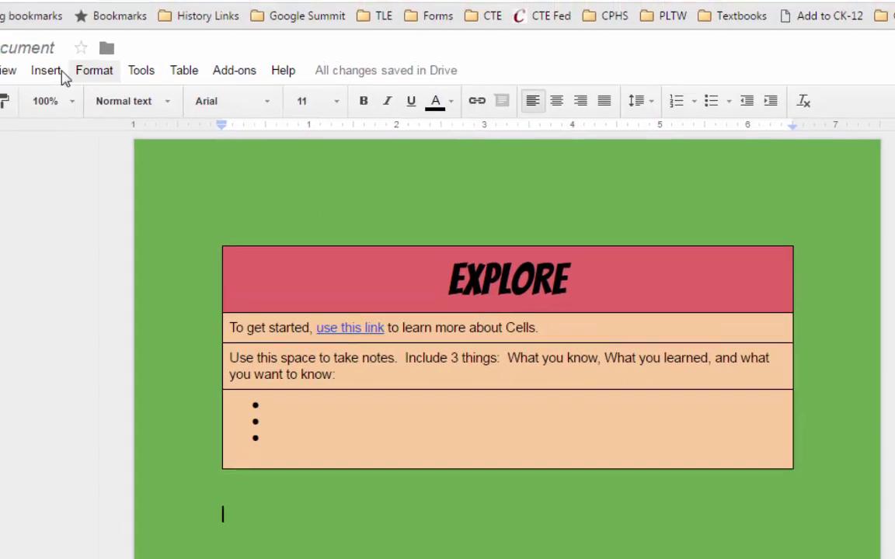
Step: Insert a two-column, three-row table below the Explore box
click(55, 71)
mouse_move(221, 228)
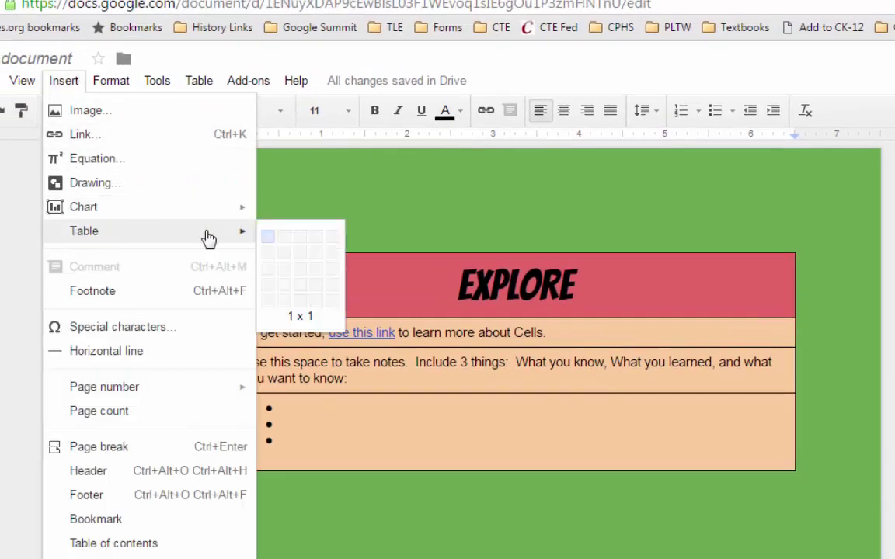
click(287, 274)
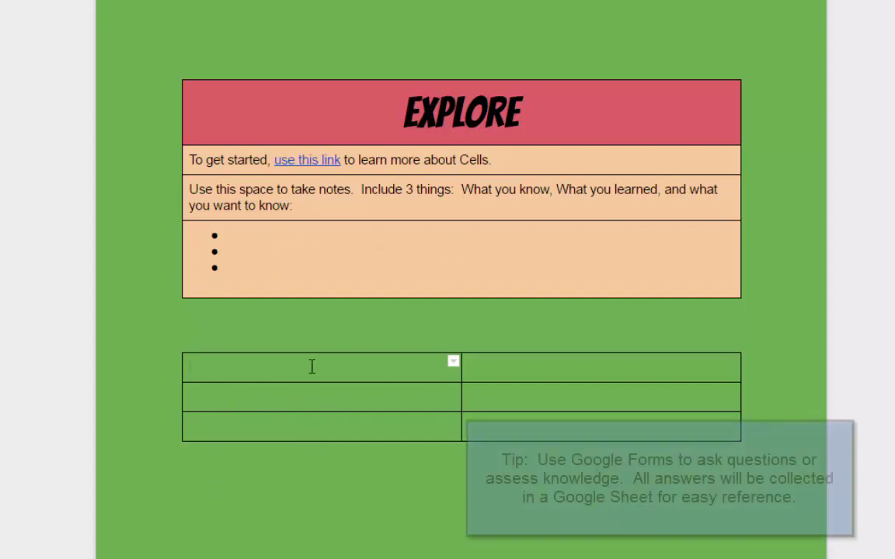
Step: Shade all the new table's cells light peach and merge its top row
drag(312, 367, 699, 428)
click(823, 2)
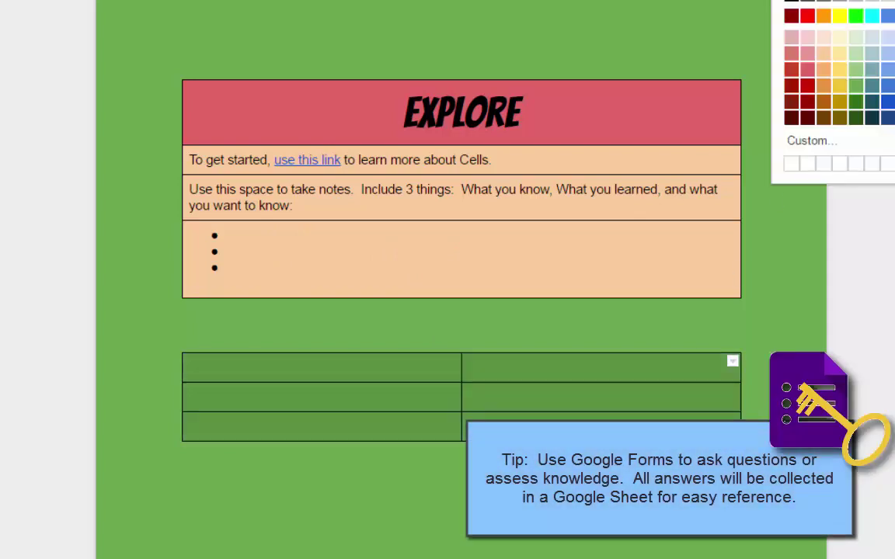
click(823, 56)
click(799, 200)
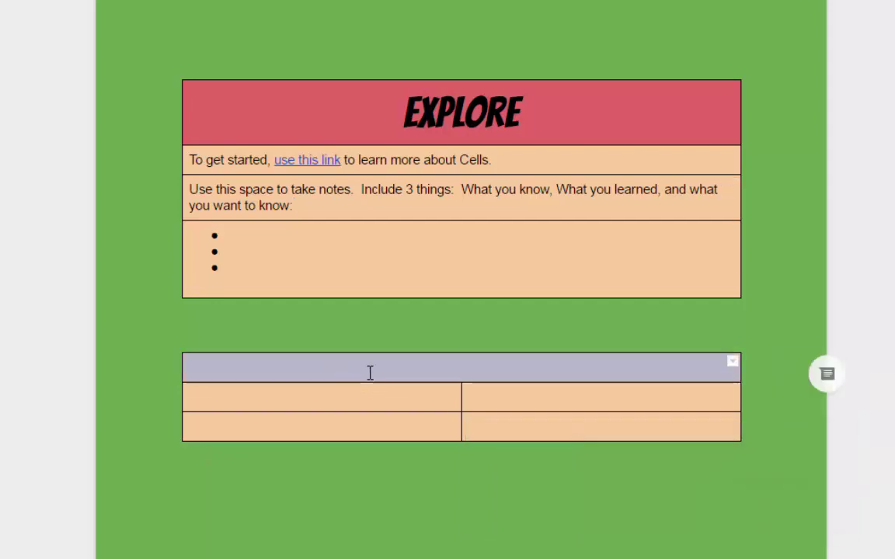
click(369, 373)
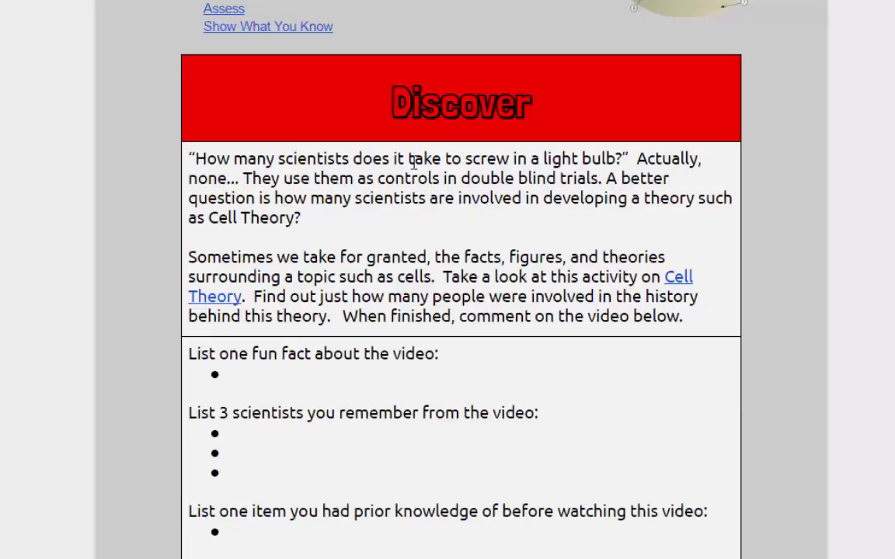
Step: Scroll through the finished hyperdoc's Learn, Assess and Show What You Know sections, then switch to the Untitled draft
scroll(417, 149, down, 5)
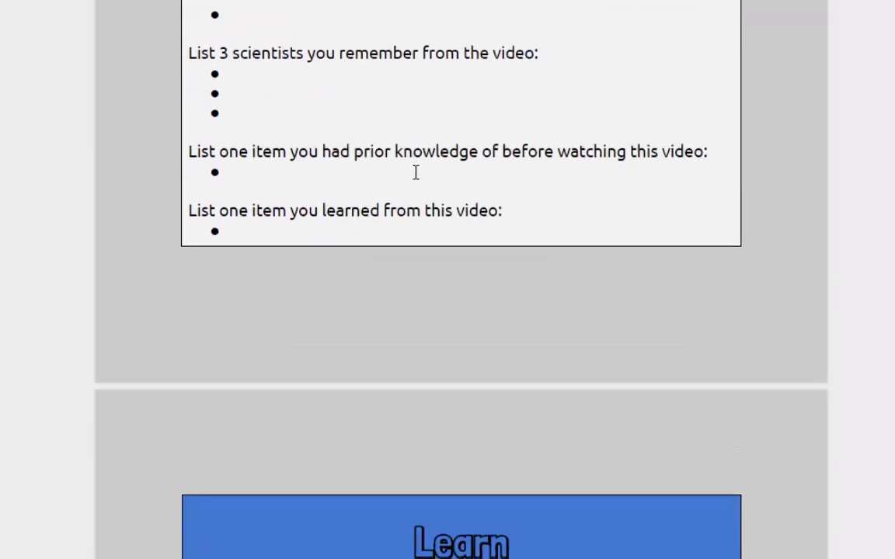
scroll(415, 176, down, 5)
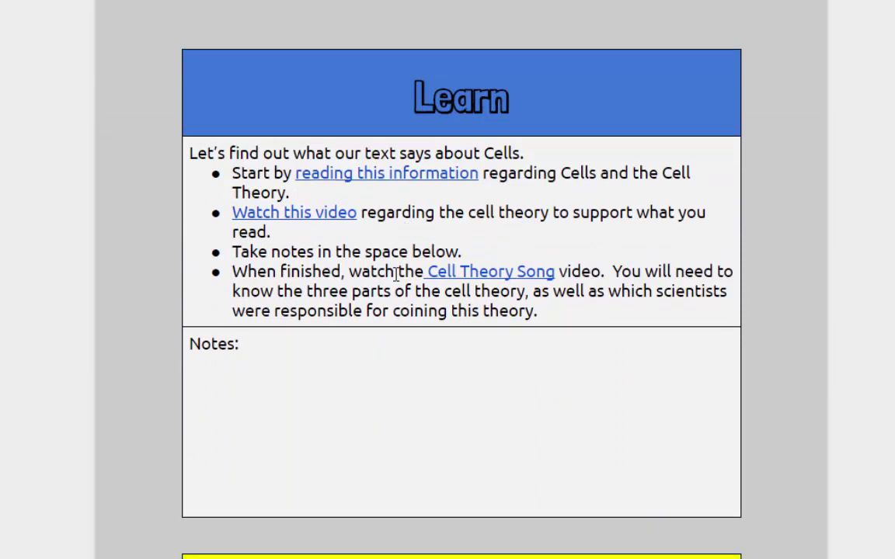
scroll(396, 274, down, 5)
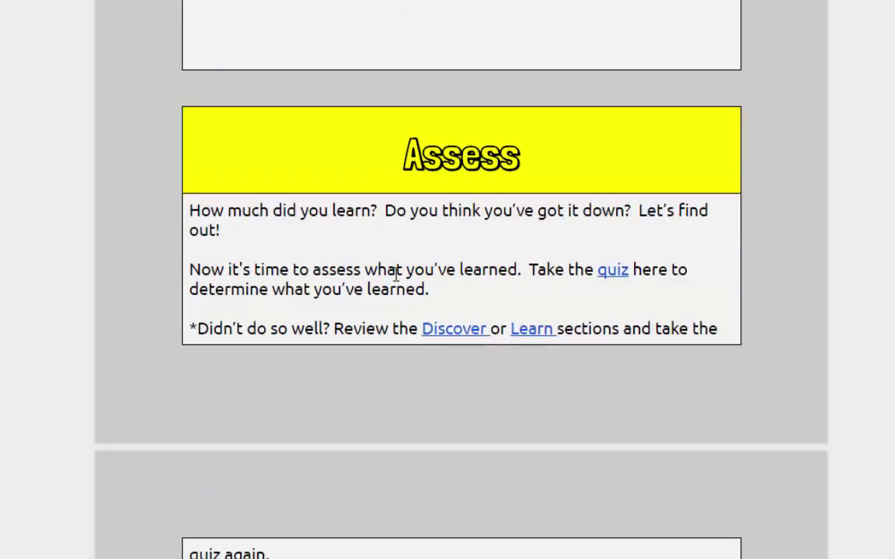
scroll(396, 273, down, 8)
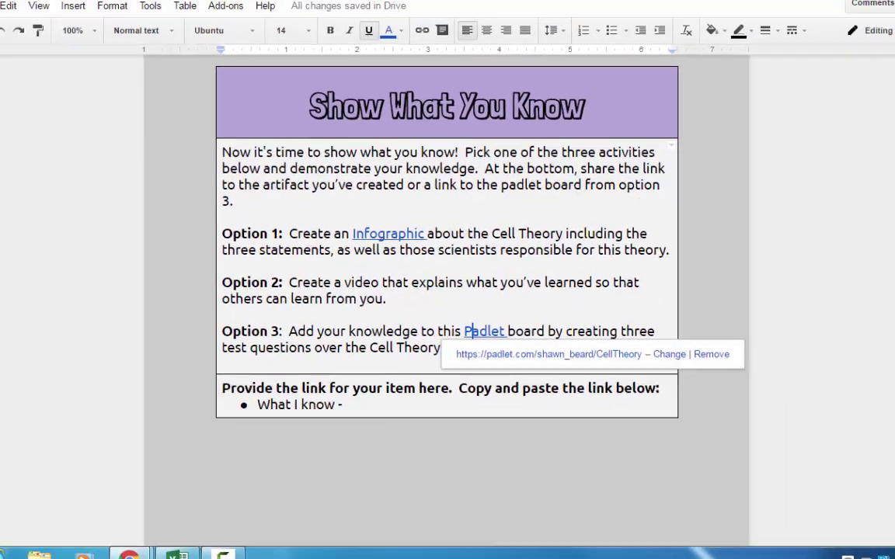
click(510, 9)
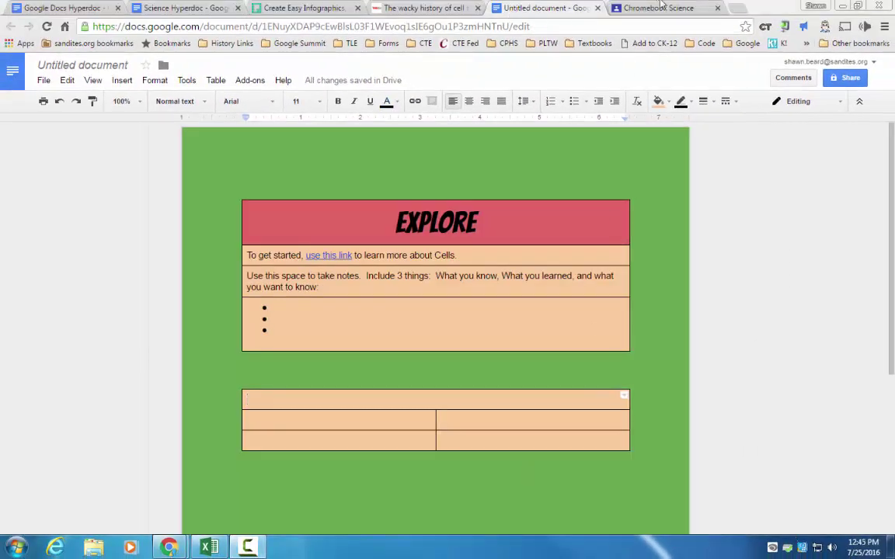
Step: Load ck12.org in a new browser tab and scroll down its teacher page
click(737, 9)
text(ck12)
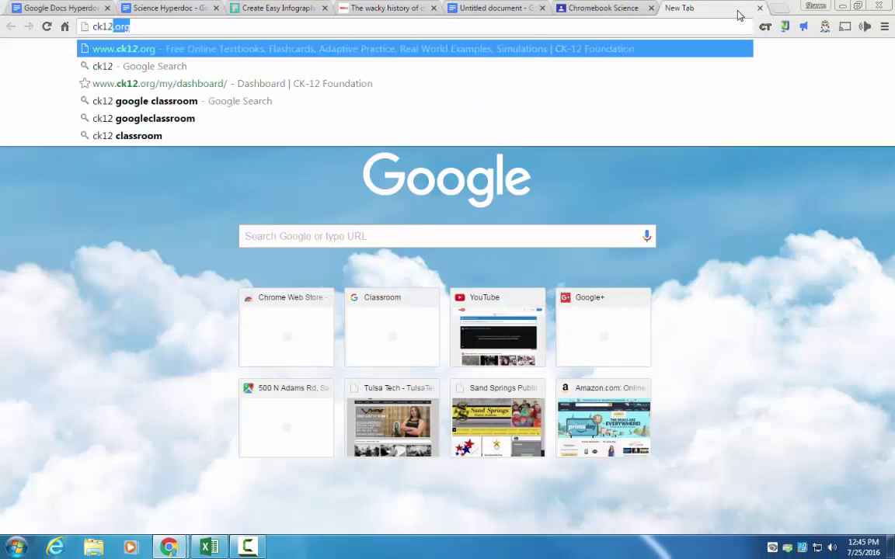
text(.org)
key(Return)
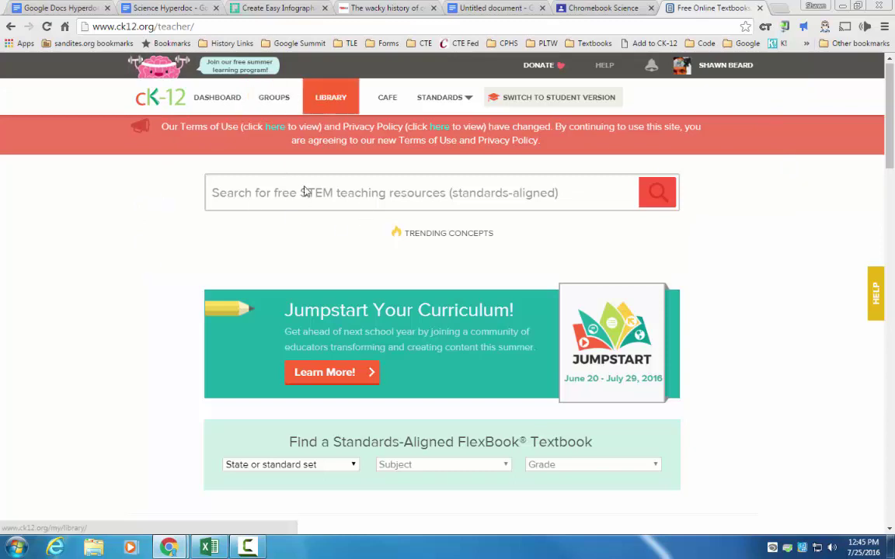
scroll(100, 421, down, 1)
scroll(125, 405, down, 2)
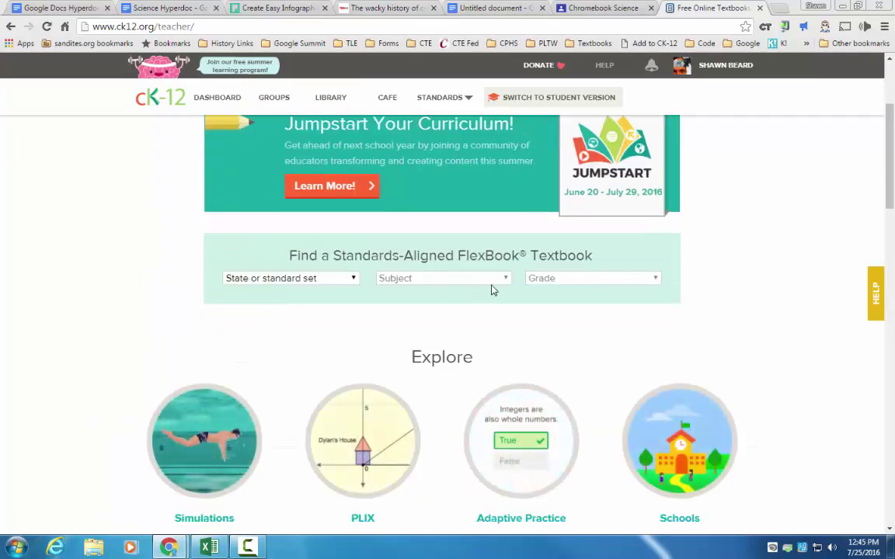
scroll(595, 311, down, 3)
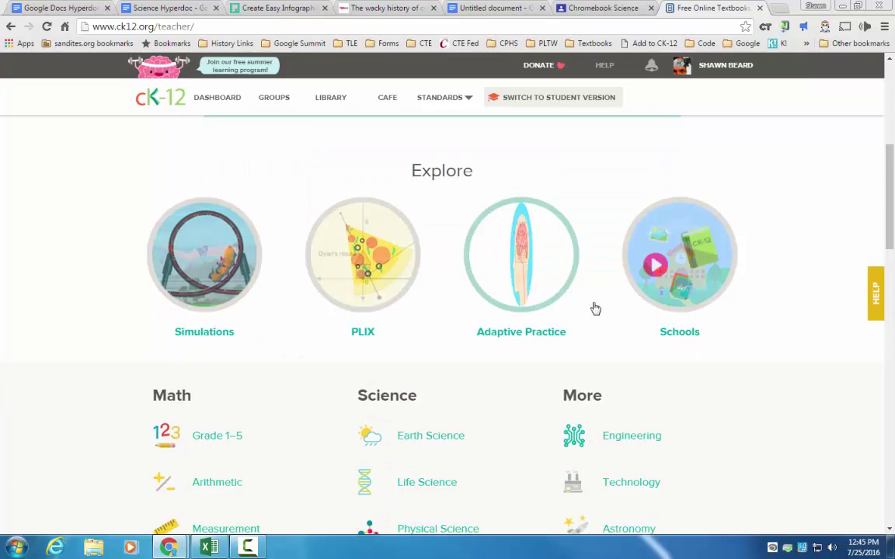
scroll(305, 217, down, 2)
scroll(424, 358, down, 1)
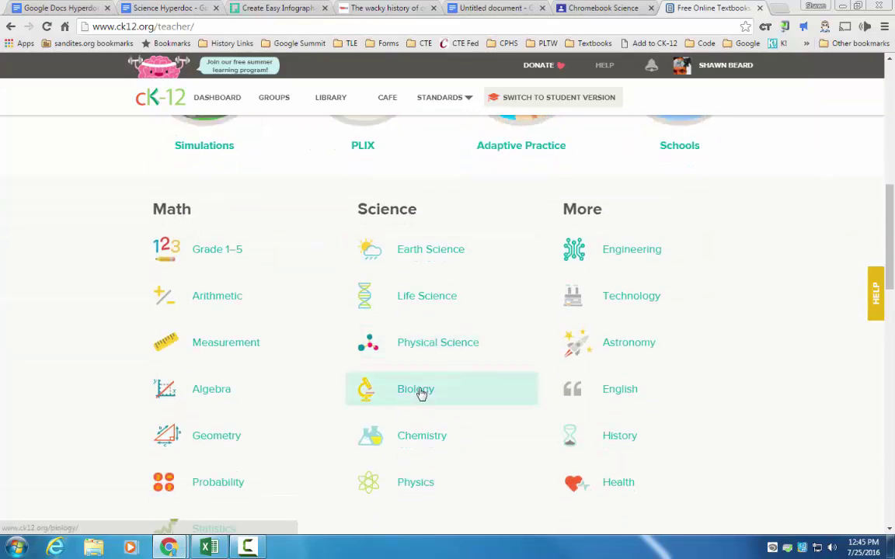
Step: Browse CK-12's Biology subject and its Cells topic, then go back twice to the teacher page
click(501, 393)
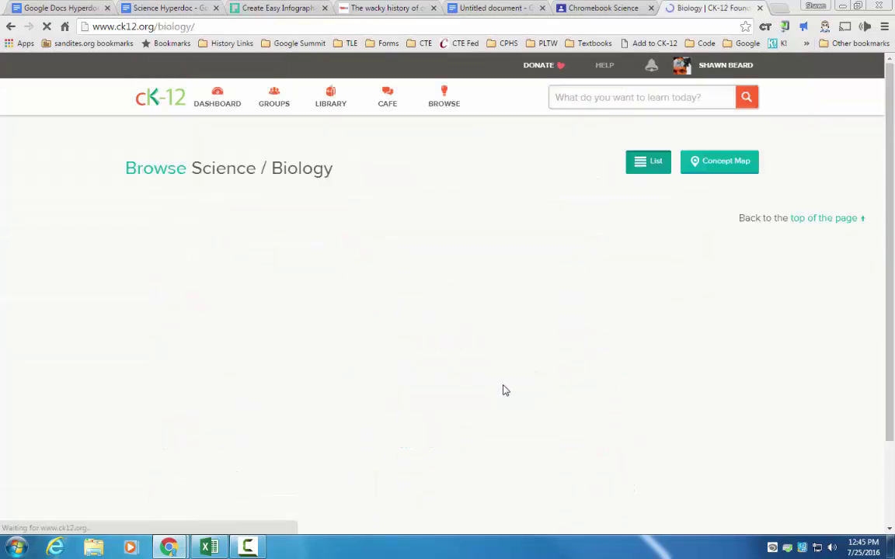
scroll(435, 394, down, 3)
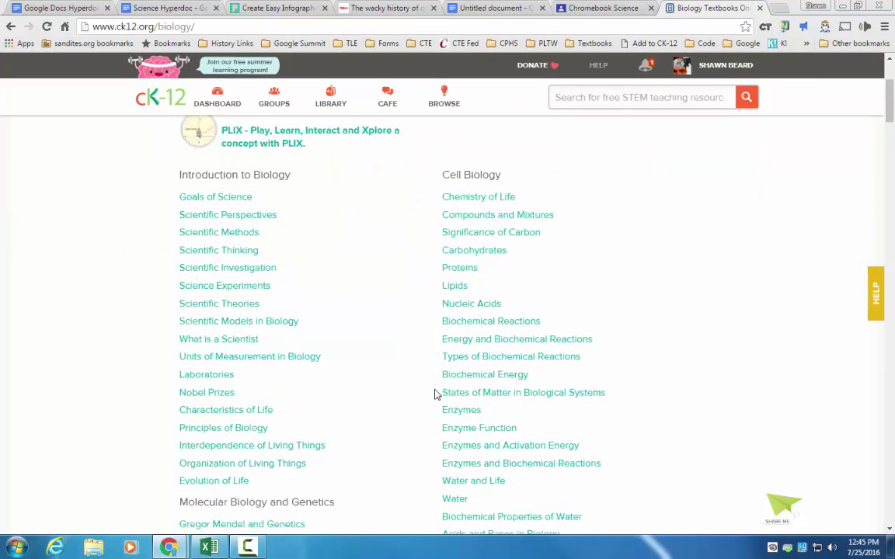
scroll(435, 394, down, 3)
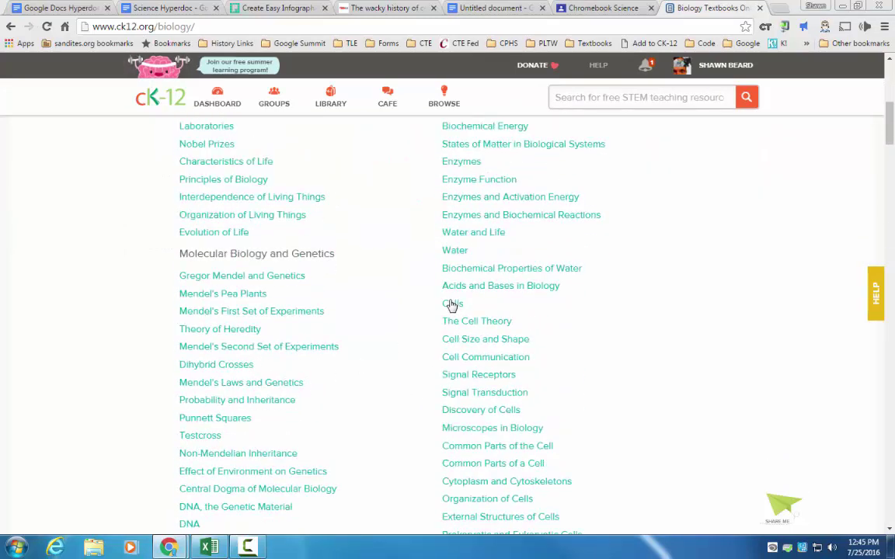
click(452, 303)
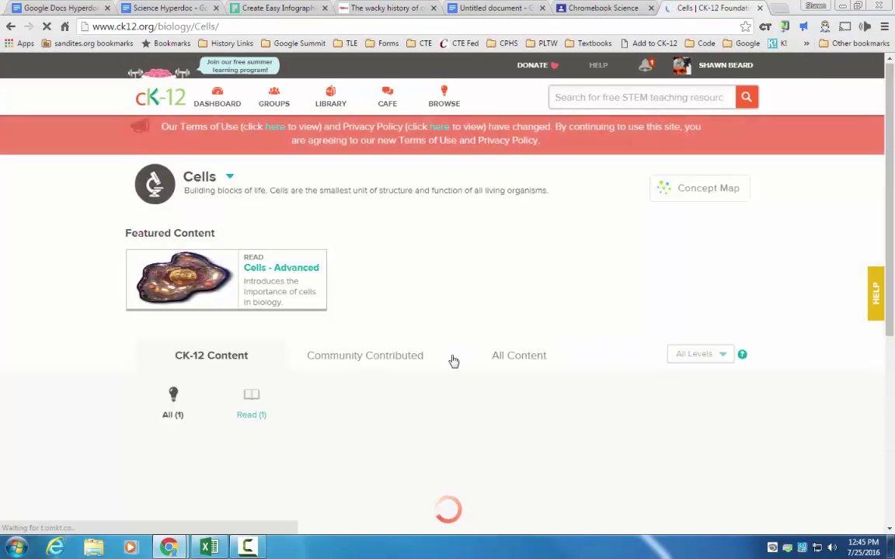
scroll(588, 378, down, 2)
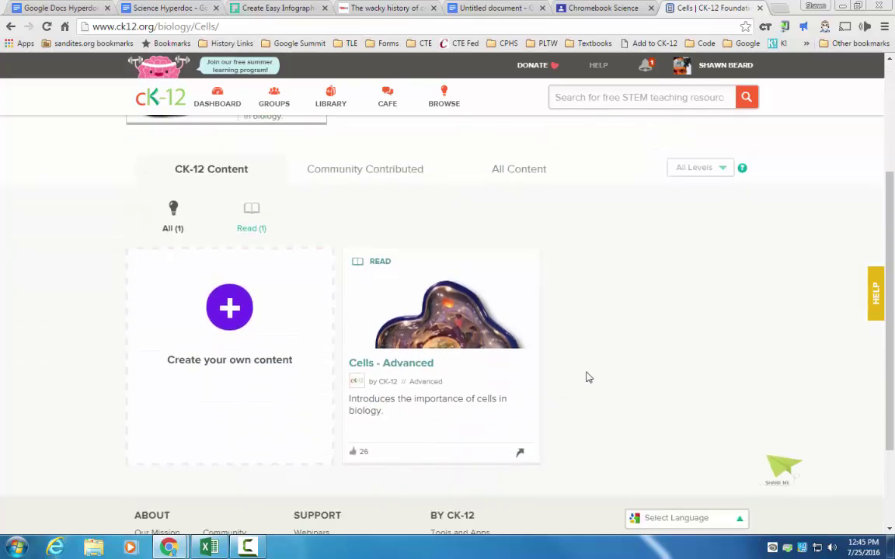
scroll(587, 377, up, 3)
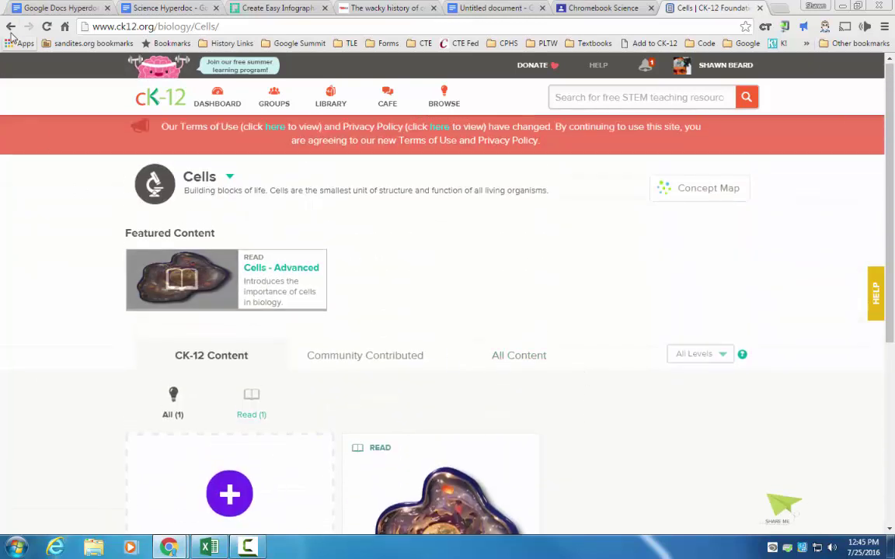
click(11, 28)
click(10, 26)
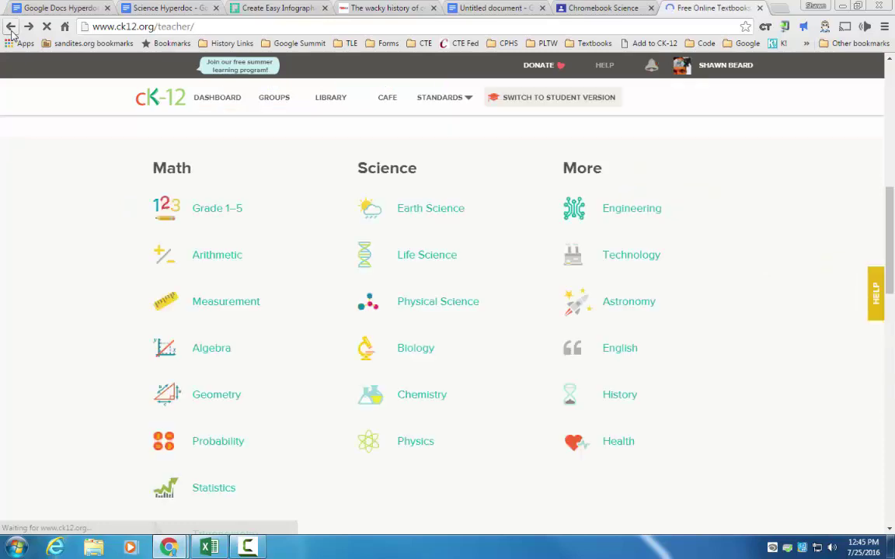
scroll(412, 290, up, 3)
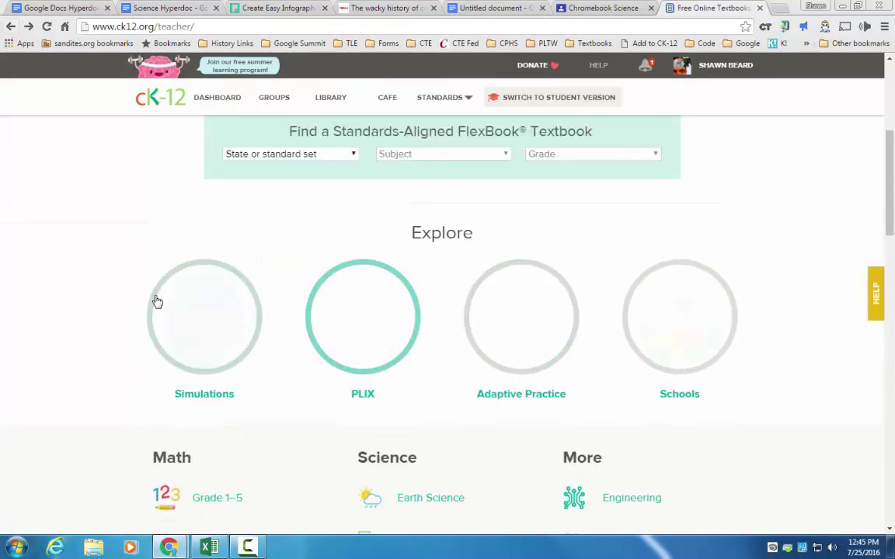
Step: Open the CK-12 PLIX 'Organization of Living Things' interactive
click(363, 336)
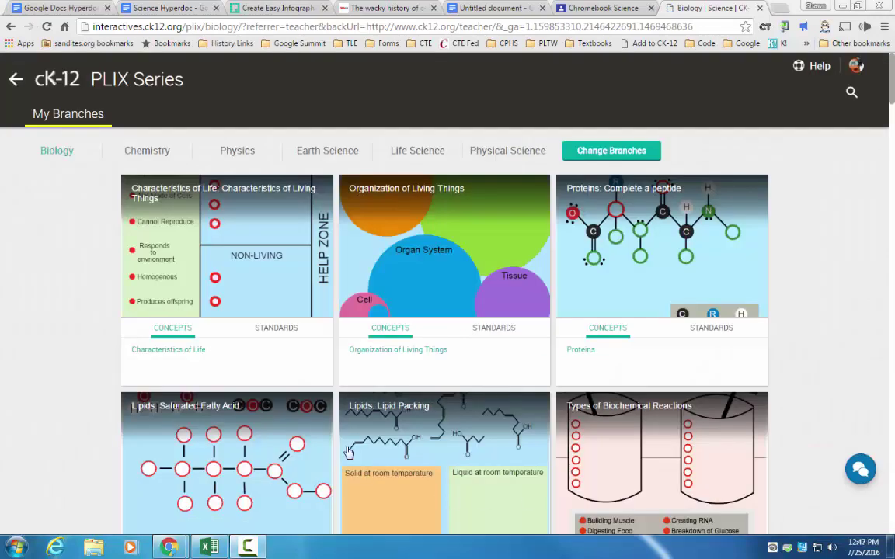
click(377, 351)
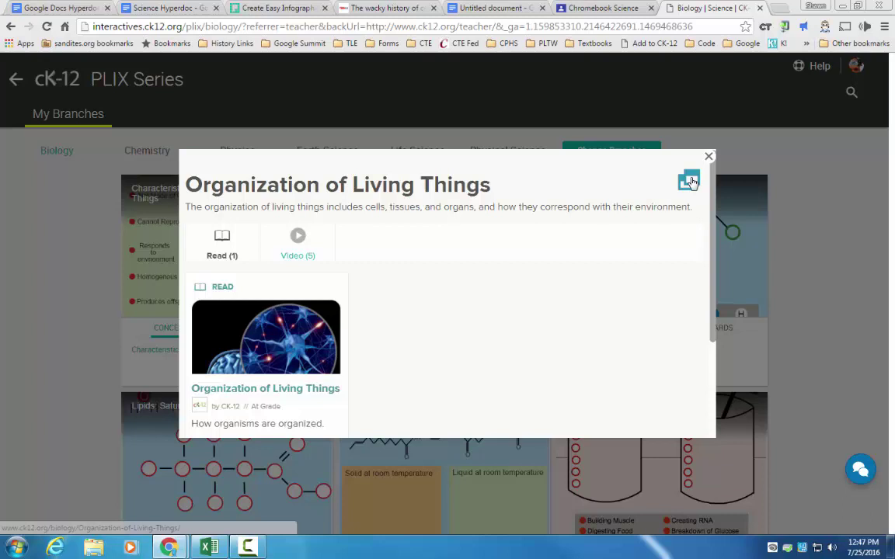
click(689, 181)
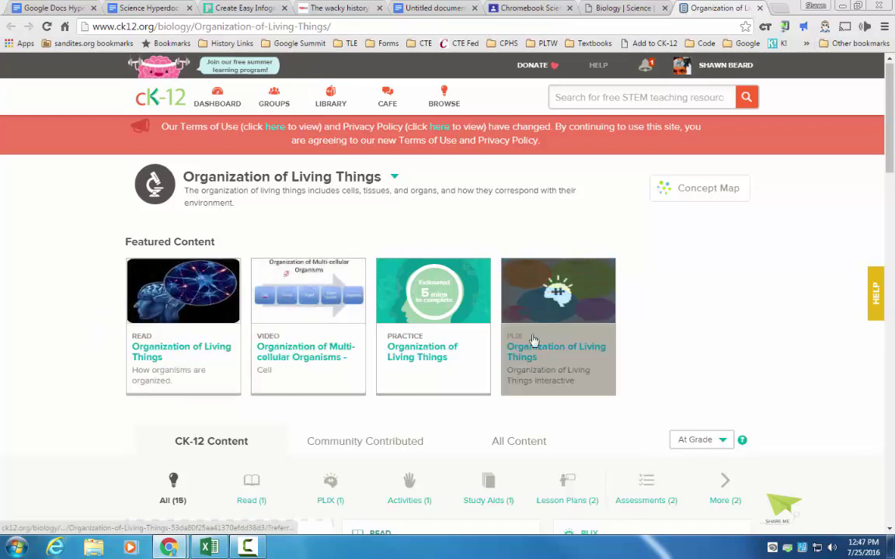
click(525, 361)
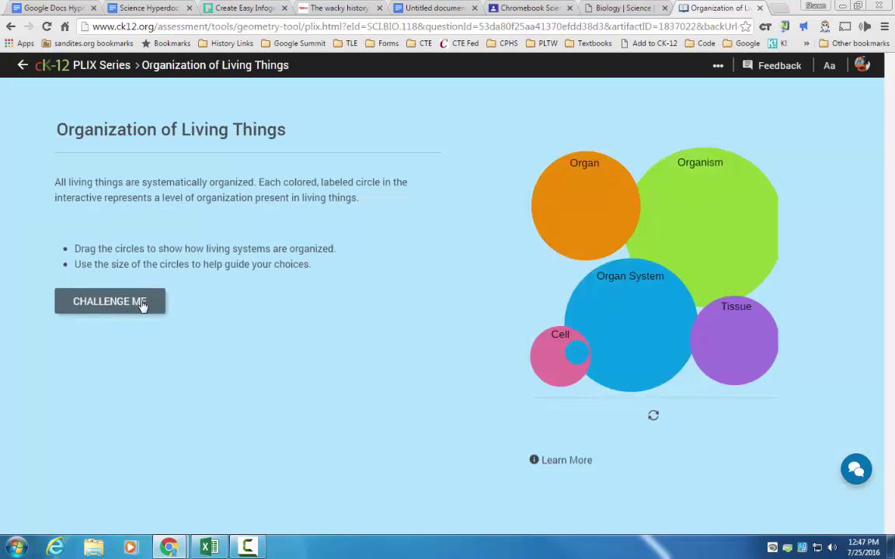
Step: Copy the Organization of Living Things interactive's web address
click(327, 26)
right_click(329, 27)
click(349, 70)
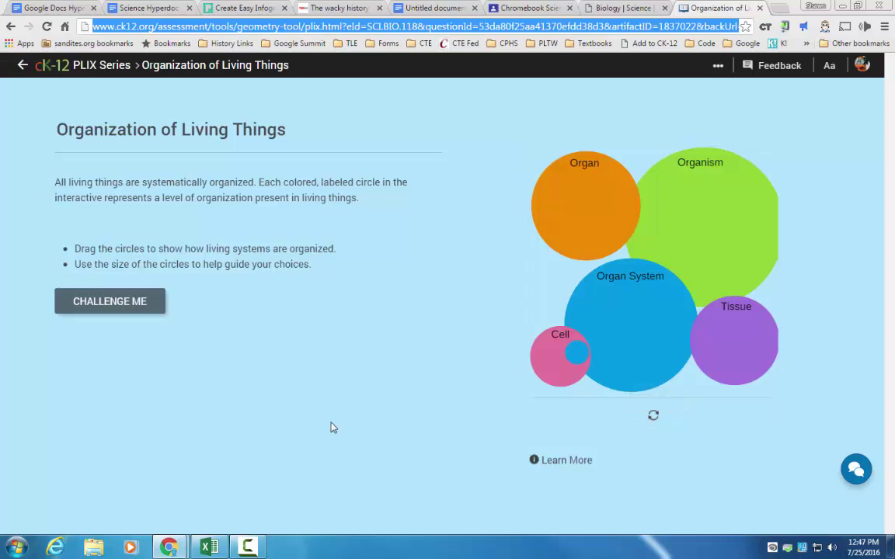
Step: Go from the TED-Ed cell theory lesson back to the TED-Ed homepage, then return to the Untitled draft
click(133, 8)
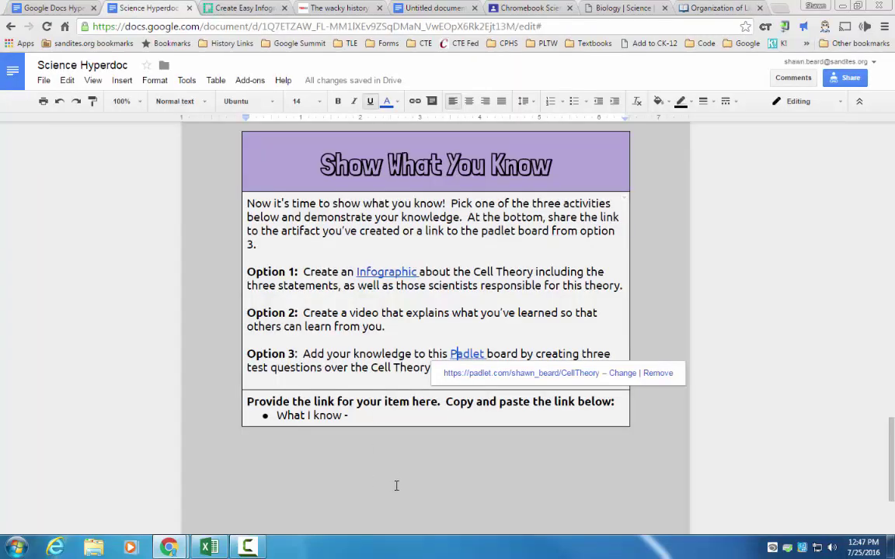
click(416, 6)
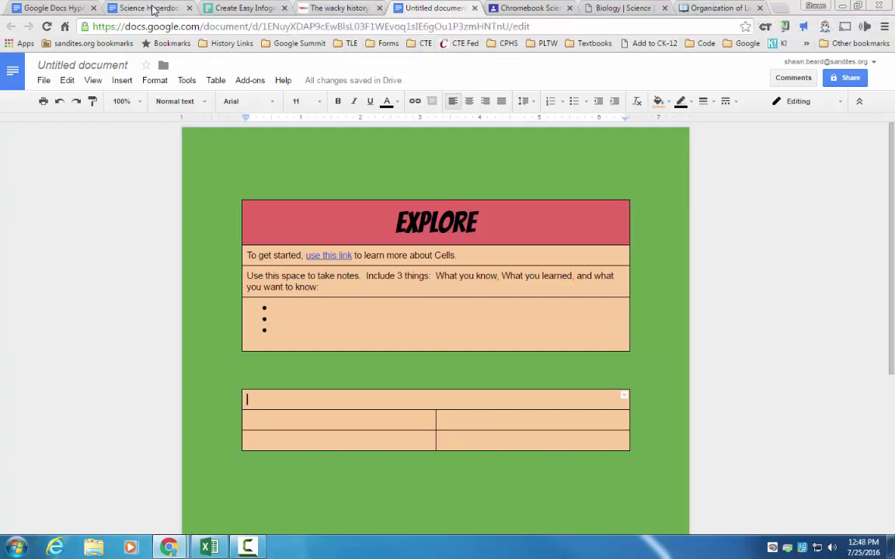
click(326, 8)
scroll(253, 223, up, 2)
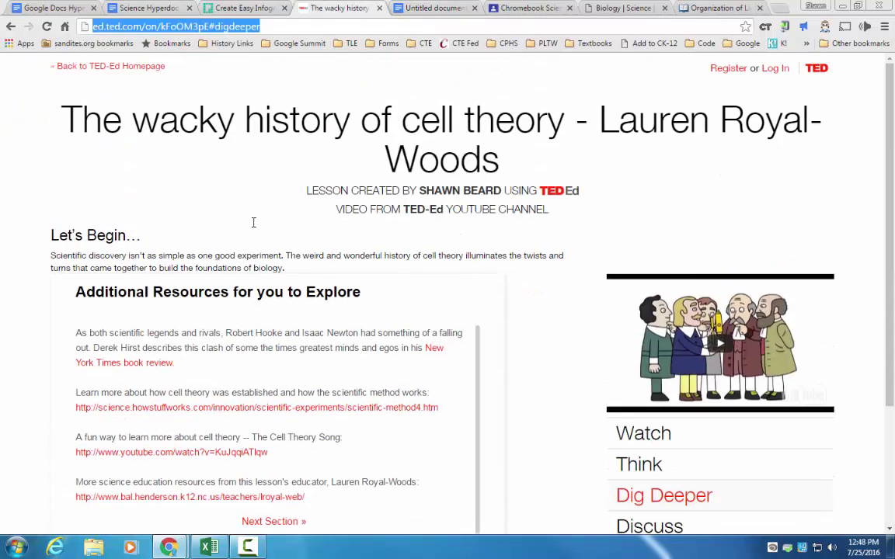
click(78, 67)
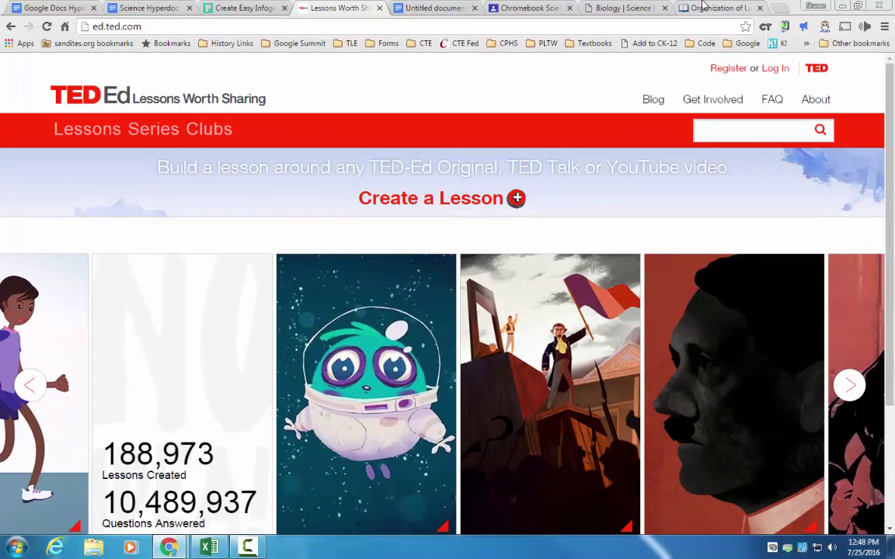
click(429, 8)
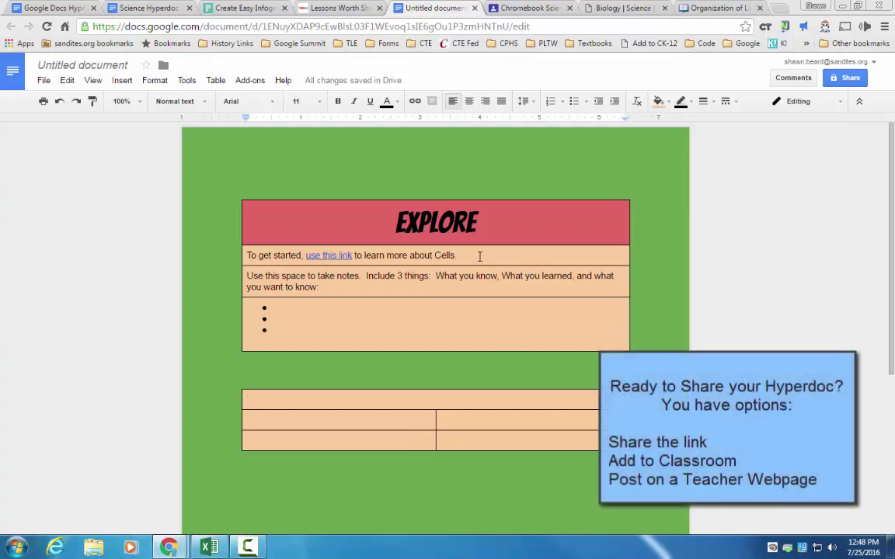
Step: Back in the Science Hyperdoc, copy the document's full web address
click(150, 7)
scroll(210, 272, up, 12)
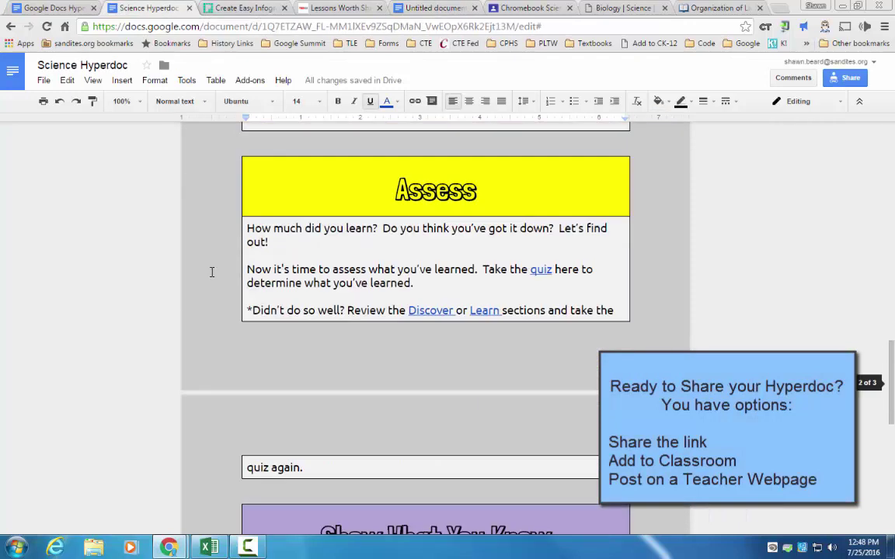
scroll(211, 272, up, 10)
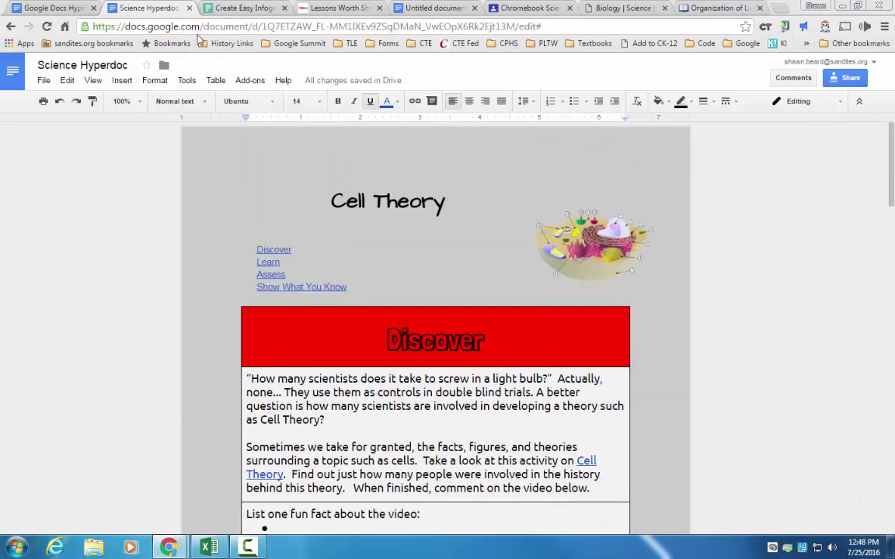
drag(544, 27, 132, 32)
right_click(165, 36)
click(194, 92)
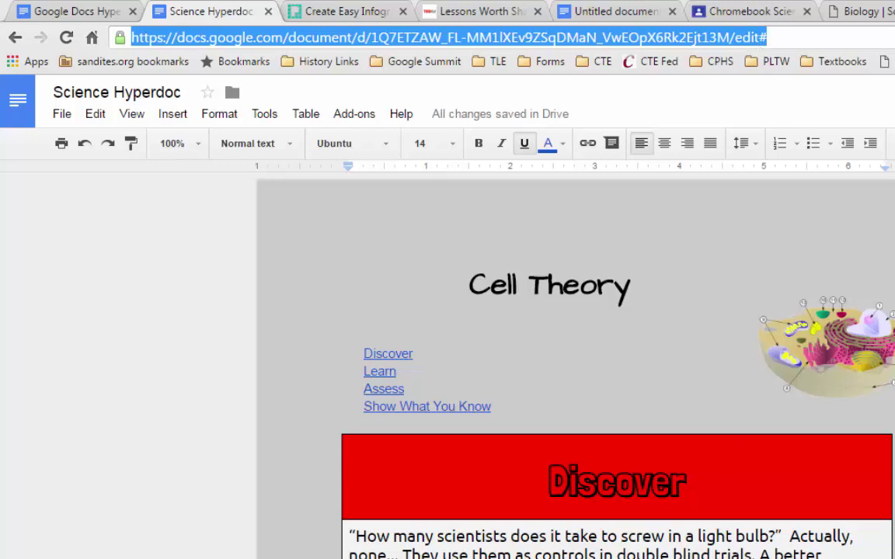
Step: Change the address ending 'edit#' to 'copy', copy that link, and bring up the browser profile chooser
scroll(575, 365, down, 3)
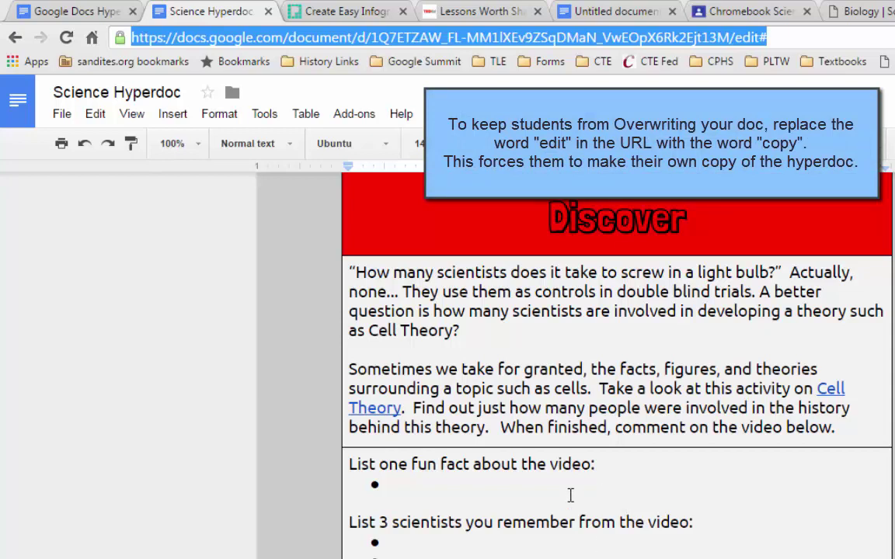
click(798, 36)
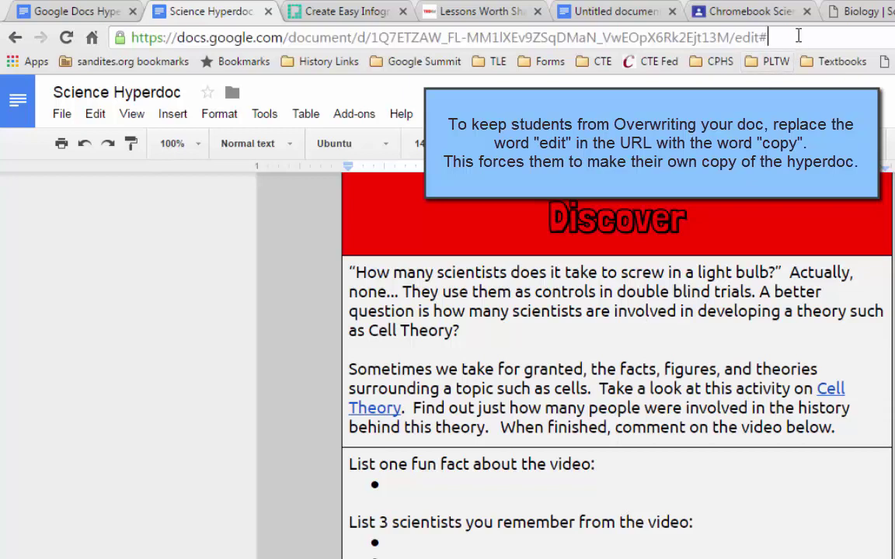
key(BackSpace)
key(BackSpace)
key(BackSpace)
key(BackSpace)
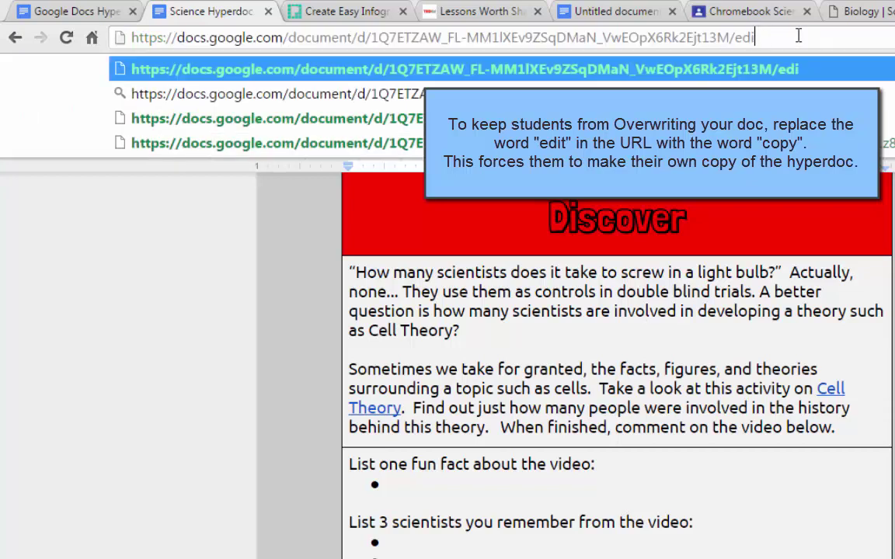
key(BackSpace)
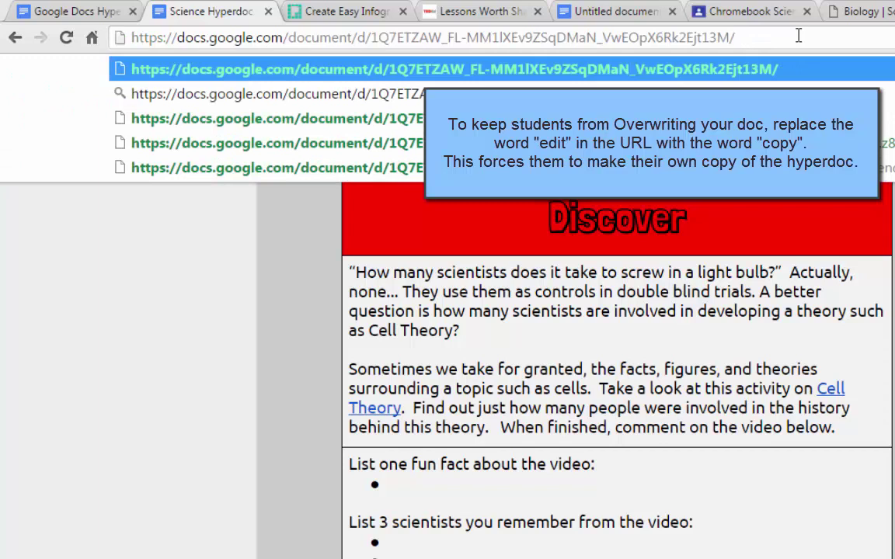
text(copy)
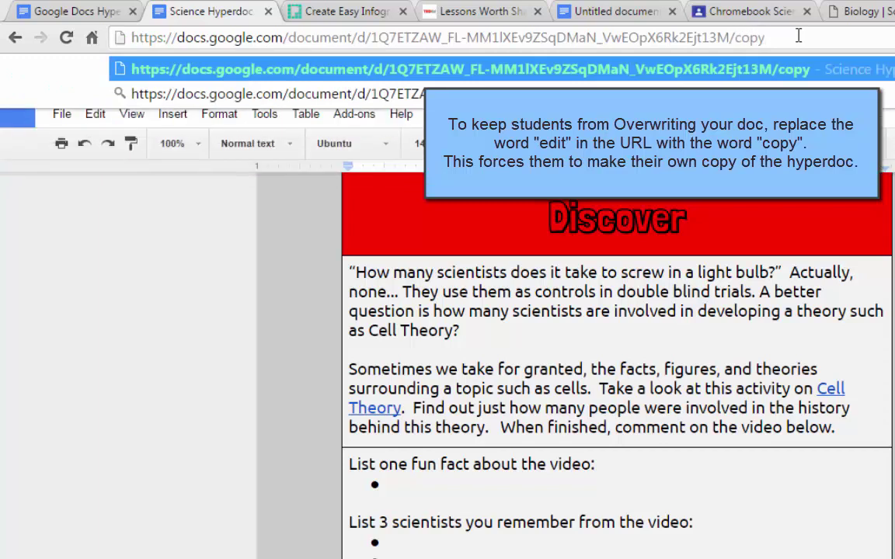
triple_click(710, 39)
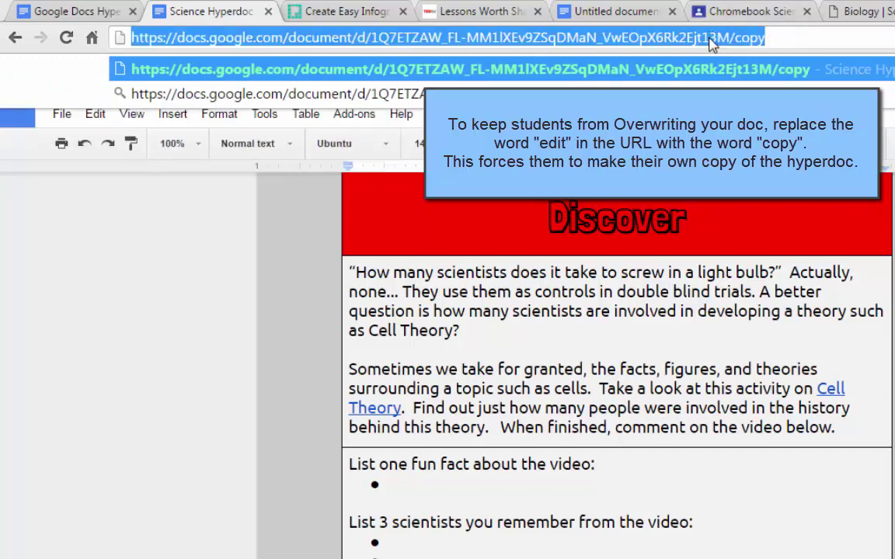
right_click(709, 43)
click(854, 102)
key(Escape)
key(ctrl+shift+m)
Step: In a window under another profile, paste and load the /copy link to show its Copy document prompt
click(808, 358)
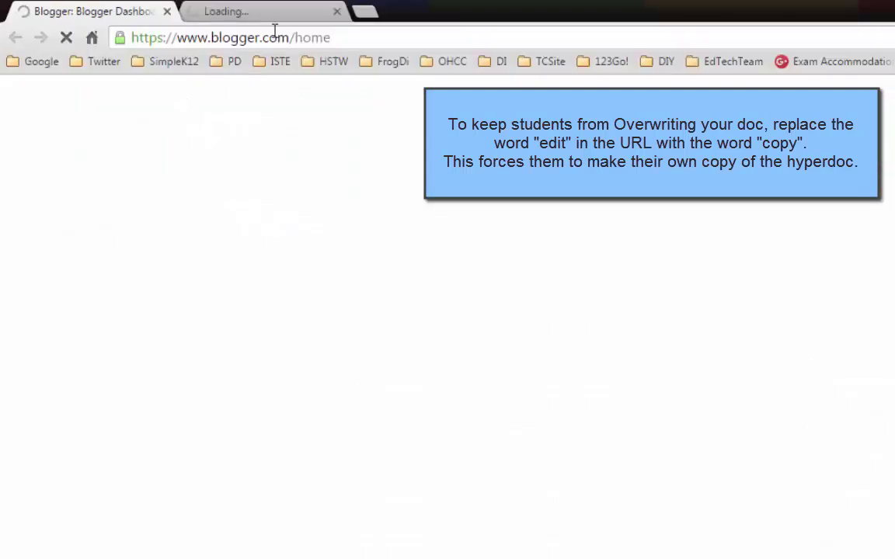
click(309, 37)
key(ctrl+v)
key(Return)
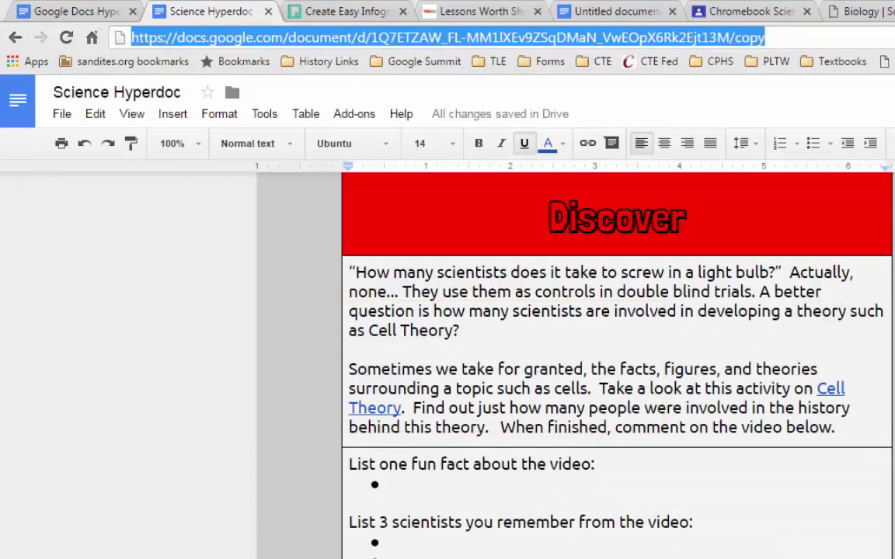
Step: Create a Chromebook Science assignment titled 'Science of Cells', correcting the 'Clles' typo
click(762, 11)
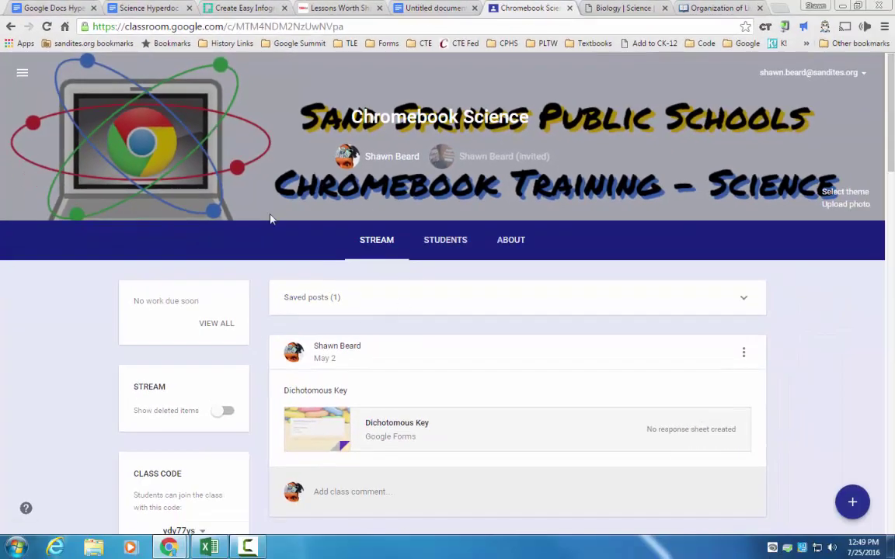
mouse_move(850, 506)
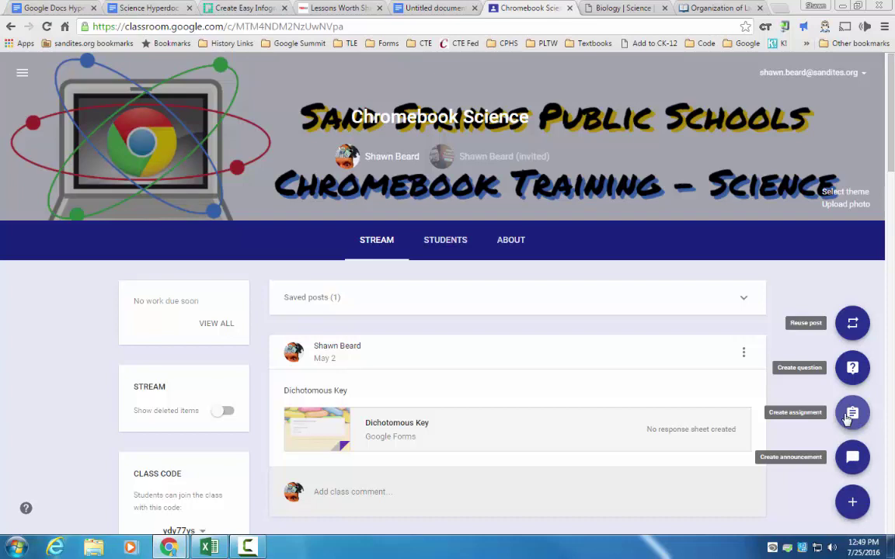
click(850, 415)
click(365, 250)
text(S)
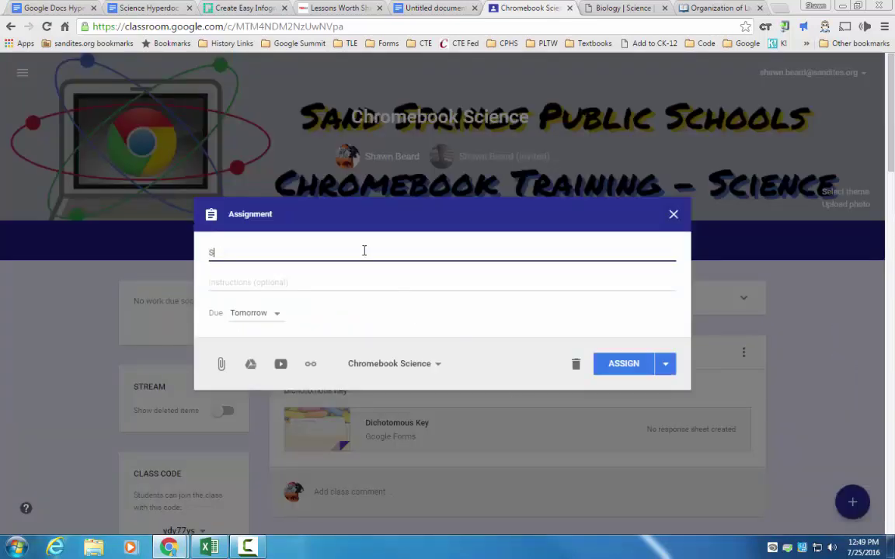
text(cience of Clles)
key(BackSpace)
key(BackSpace)
key(BackSpace)
key(BackSpace)
key(BackSpace)
text(Cells)
Step: Attach Science Hyperdoc from Google Drive and set it to 'Make a copy for each student'
click(253, 367)
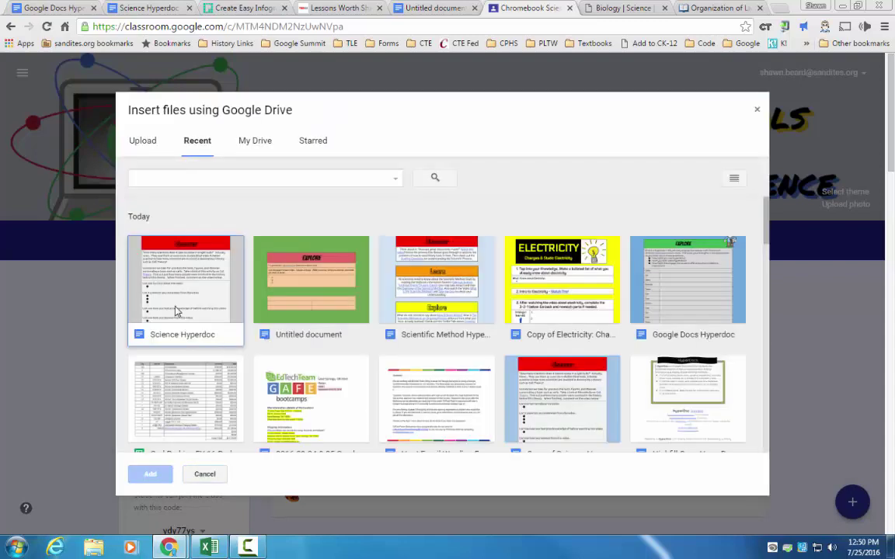
click(176, 311)
click(150, 474)
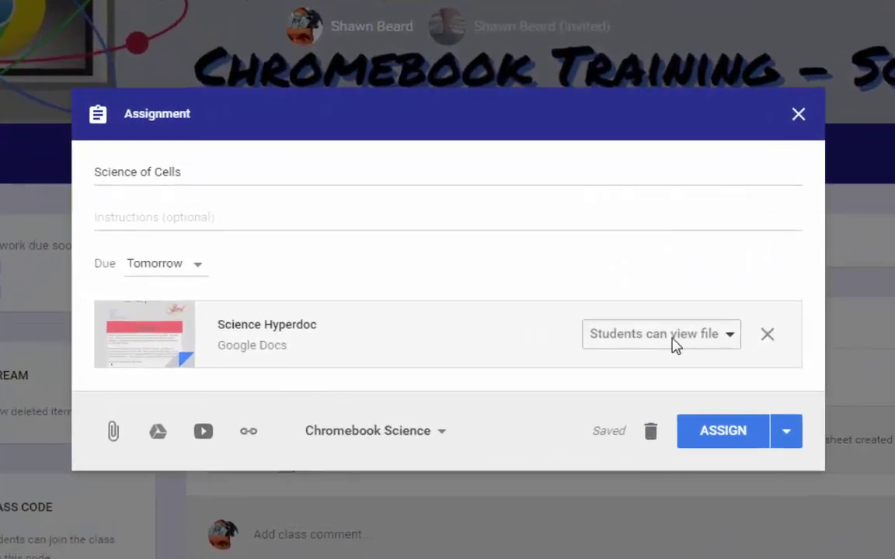
click(697, 342)
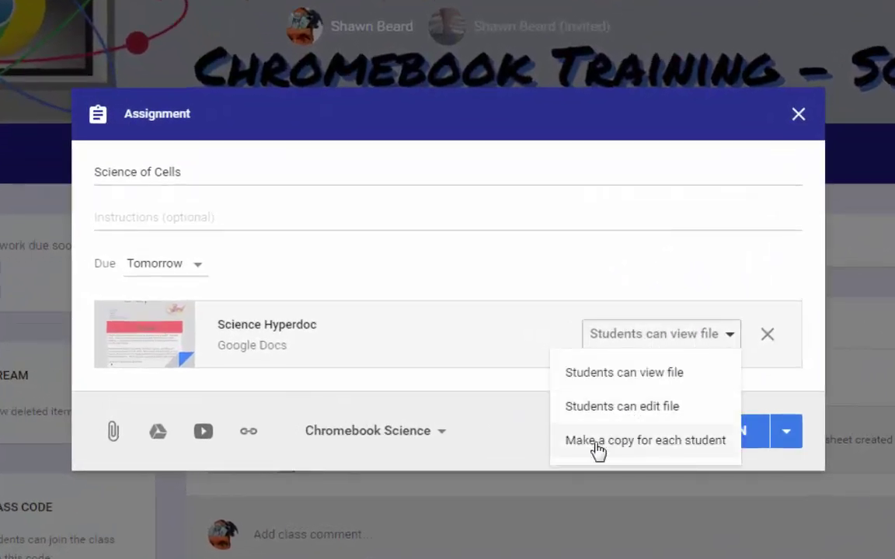
click(602, 442)
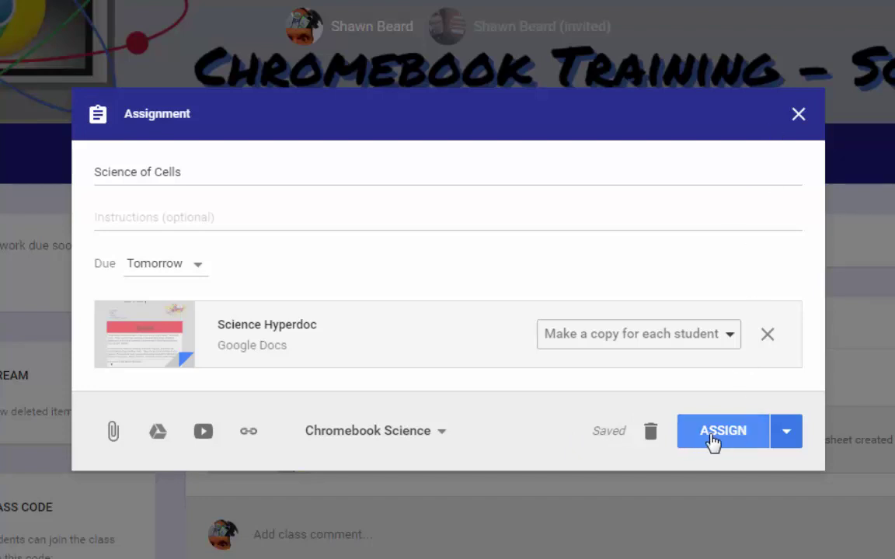
Step: Close the Science of Cells assignment draft without assigning it
click(797, 115)
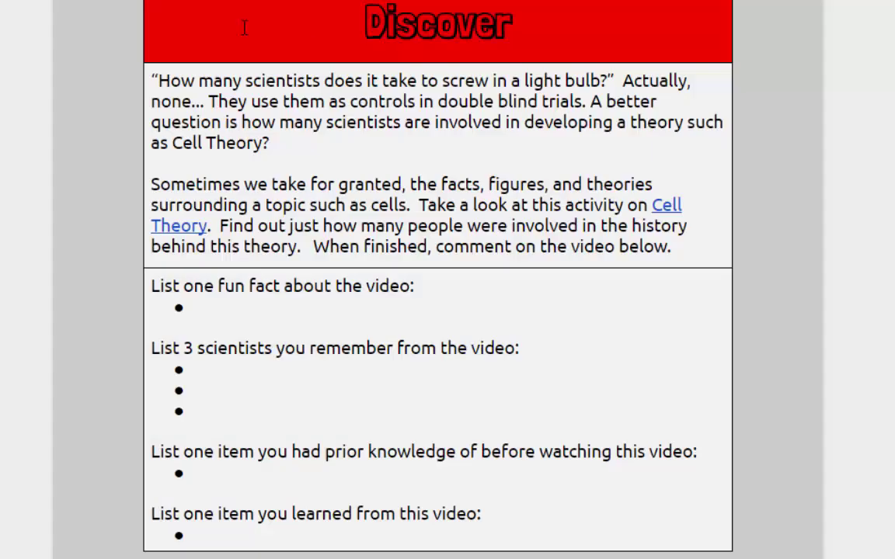